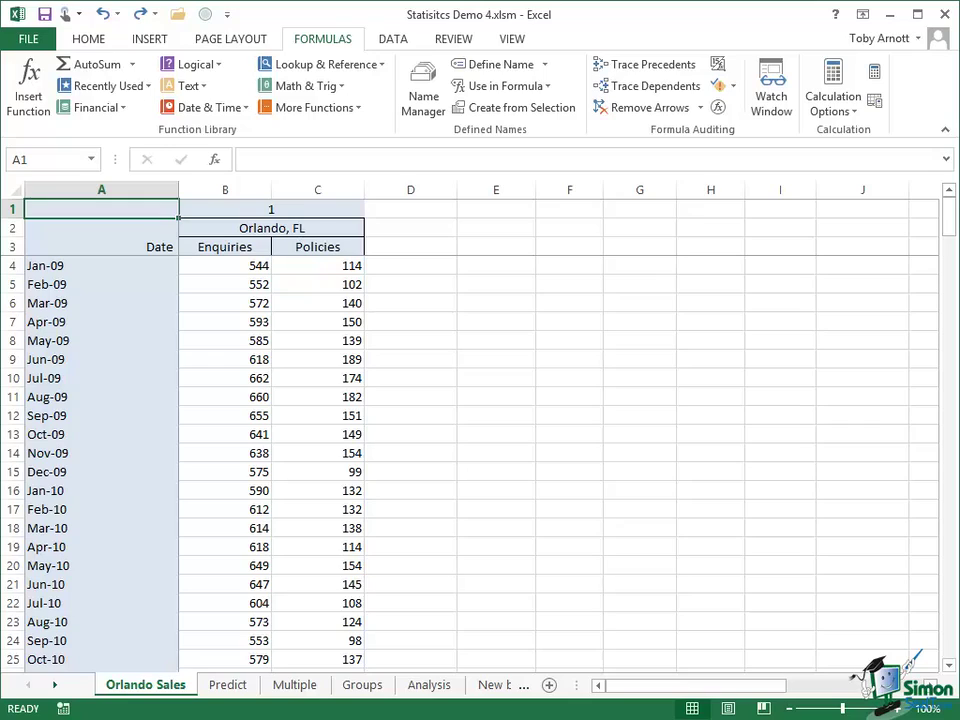
Enter the formula =QUARTILE.INC(PolicySalesOrlando,1) in cell F6.
left_click(564, 305)
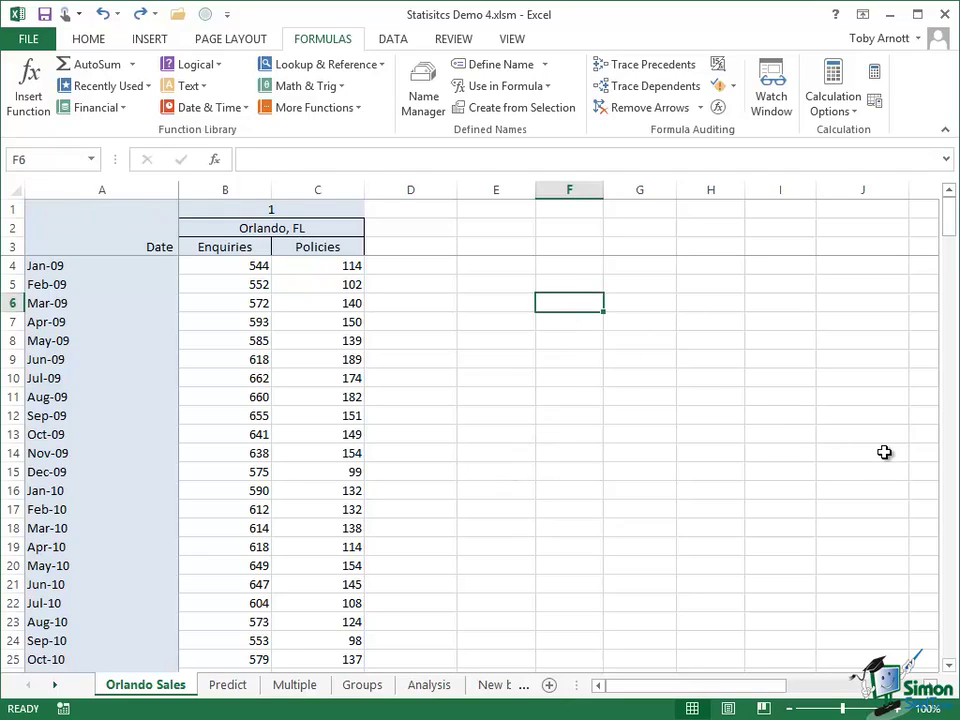
type("=")
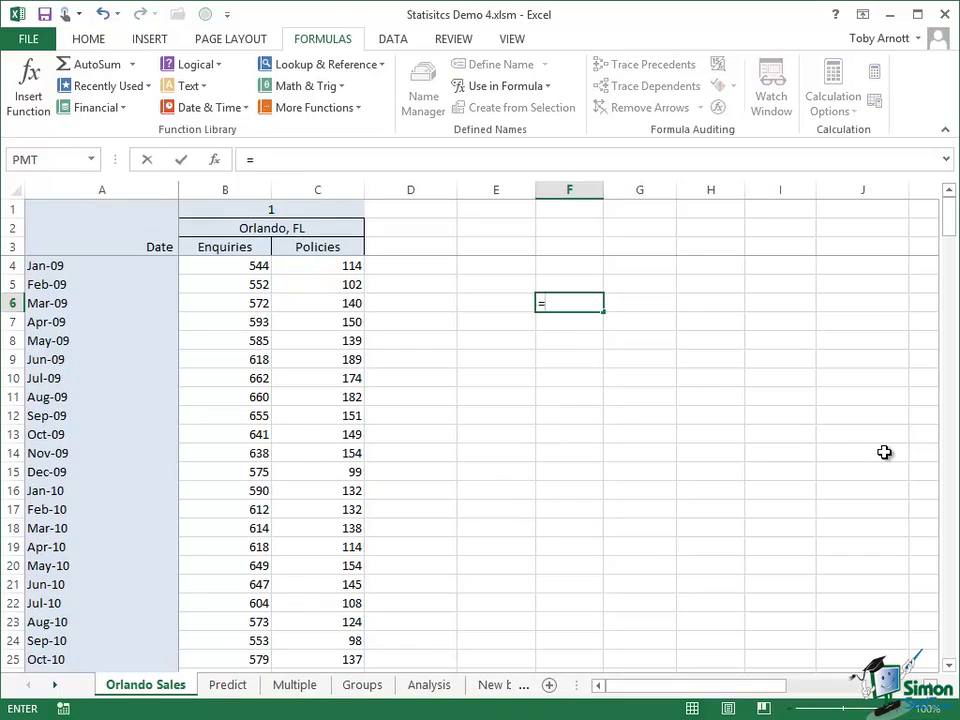
type("QU")
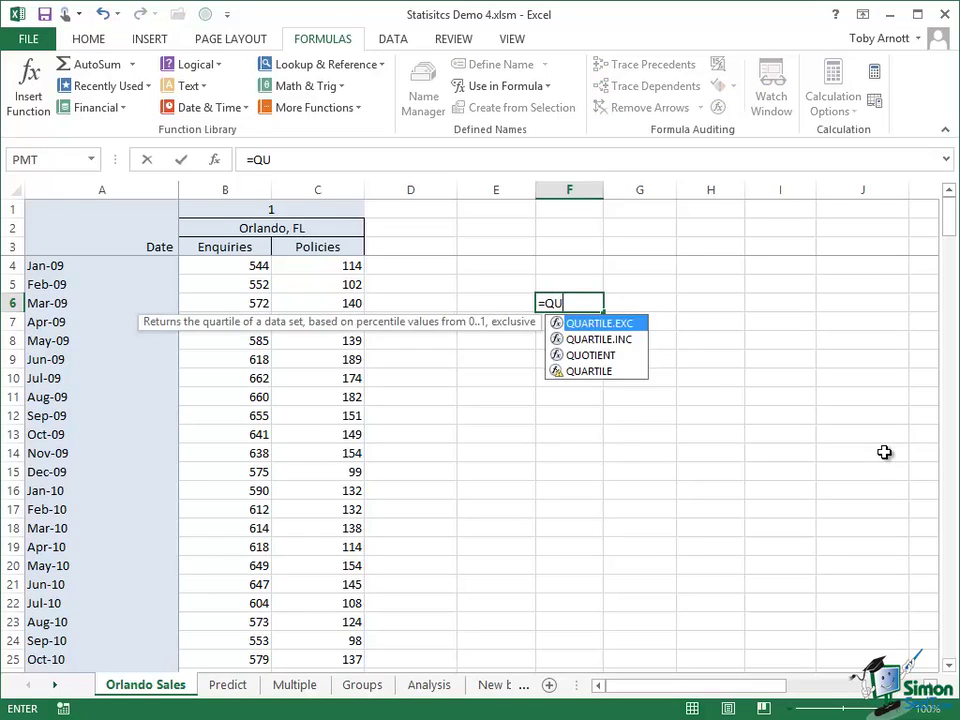
type("A")
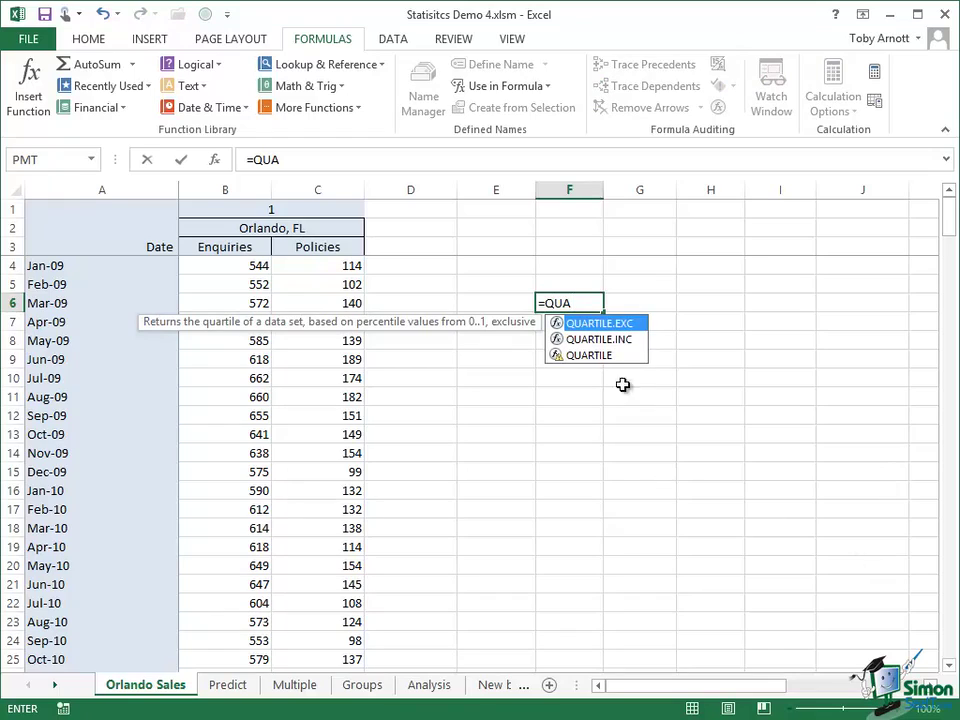
left_click(609, 339)
double_click(609, 339)
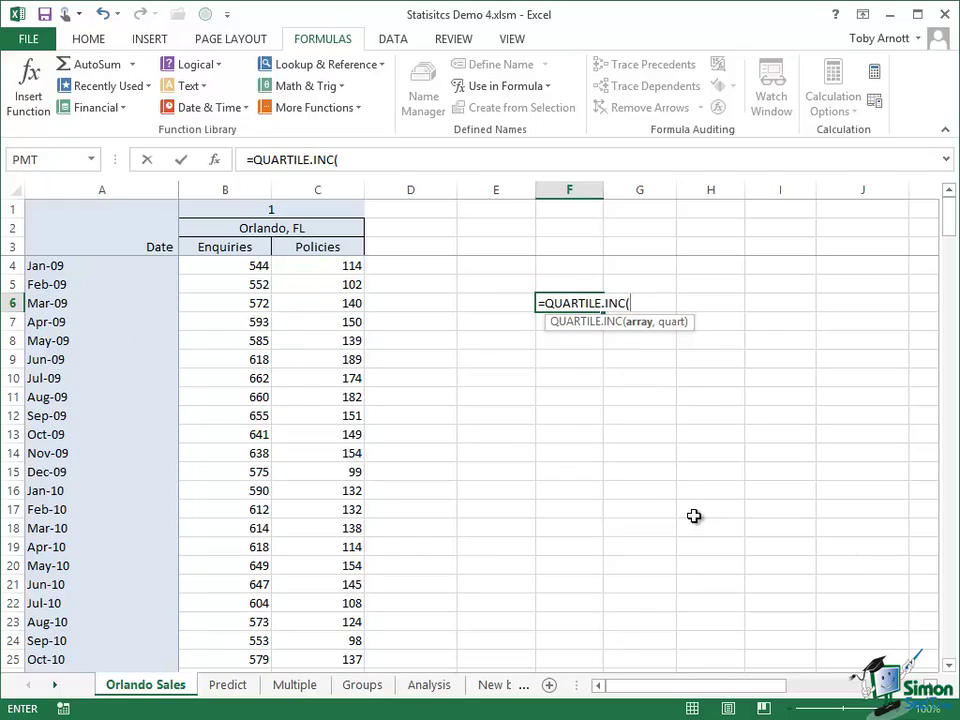
type("Po")
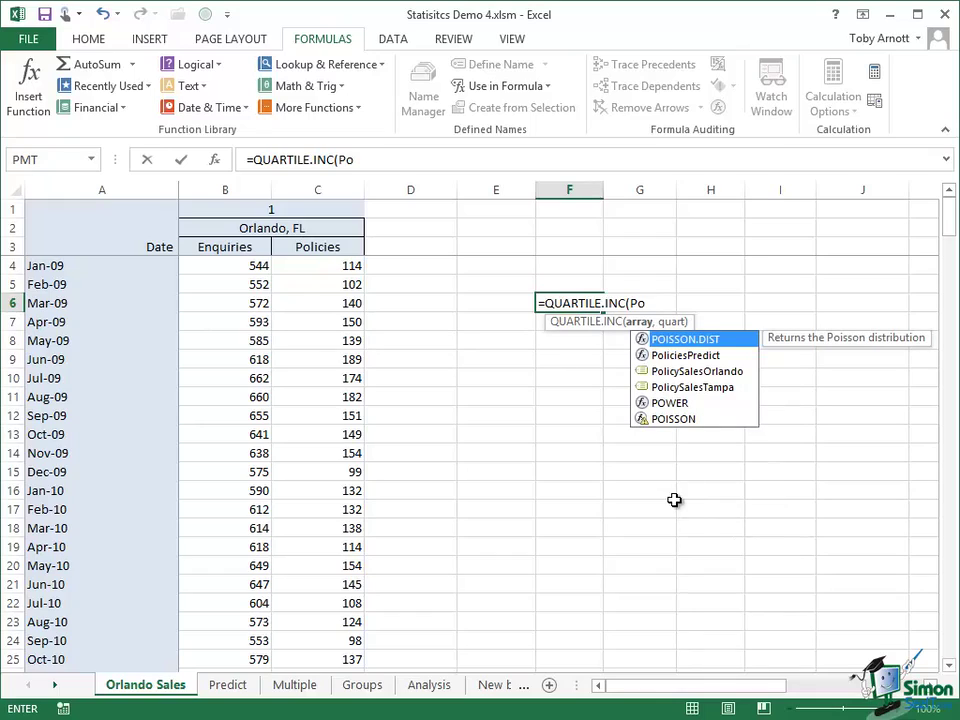
double_click(681, 371)
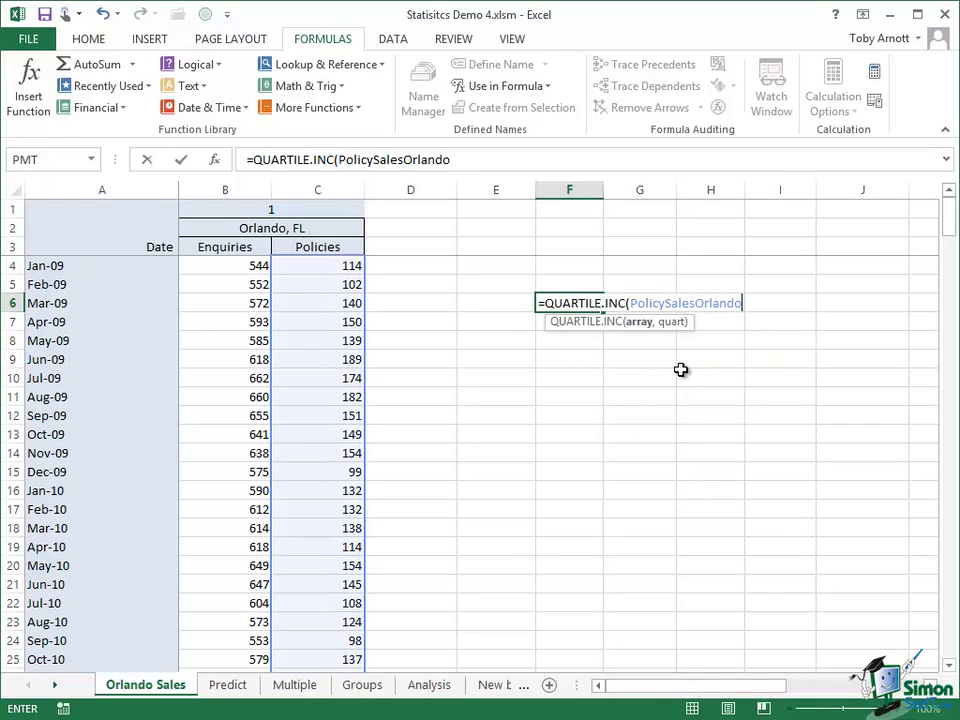
type(",1")
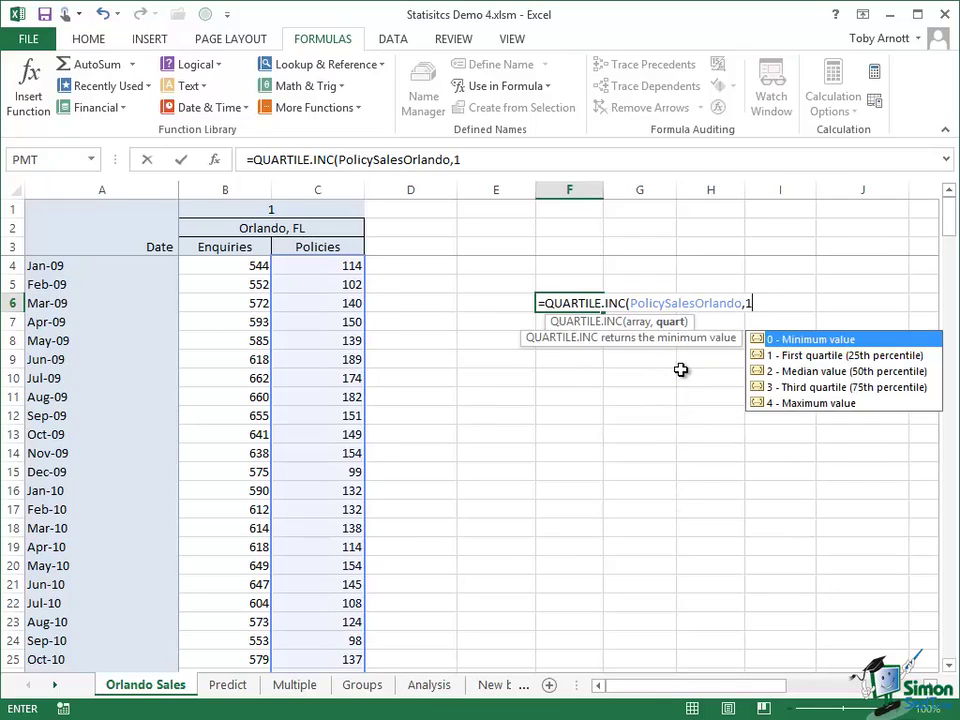
type(")")
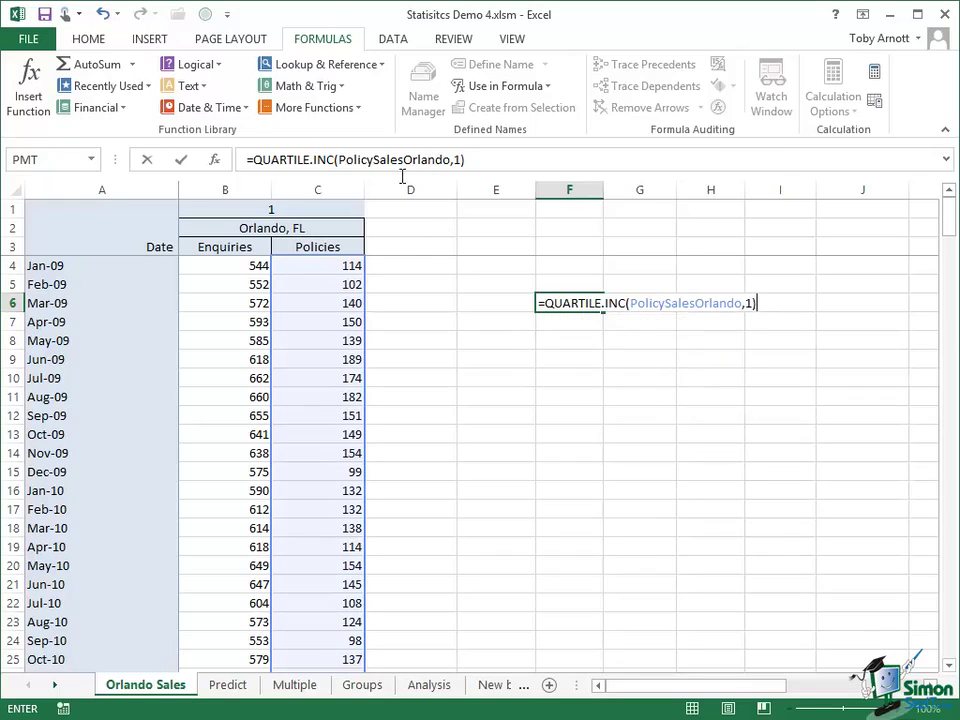
left_click(184, 162)
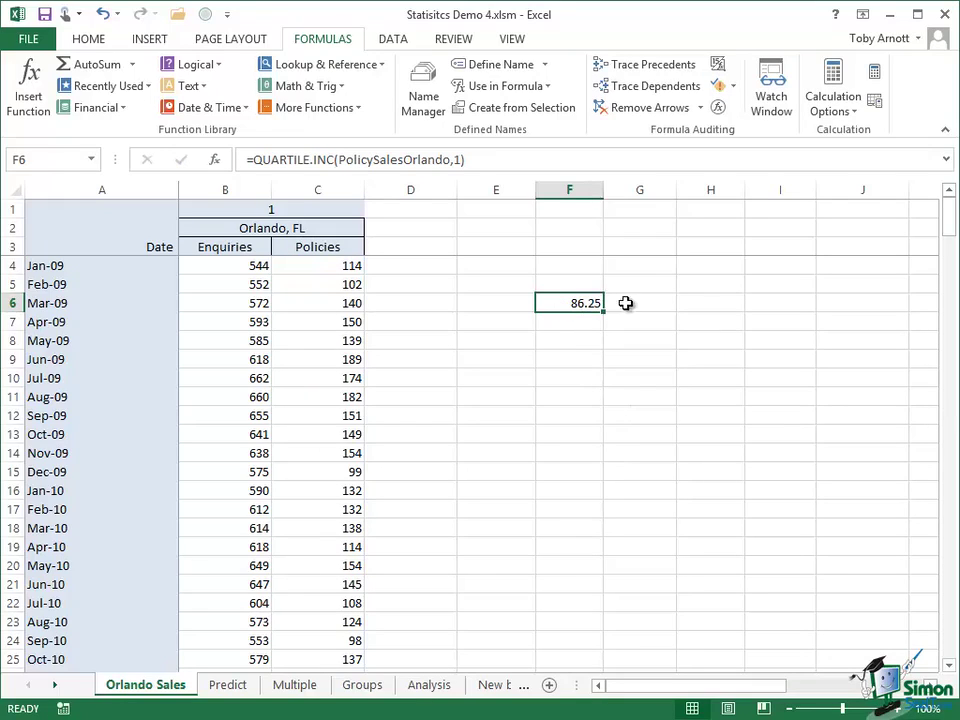
Copy the quartile formula from F6 across to I6 and set the quart argument in G6 to 2.
left_click_drag(603, 311, 776, 297)
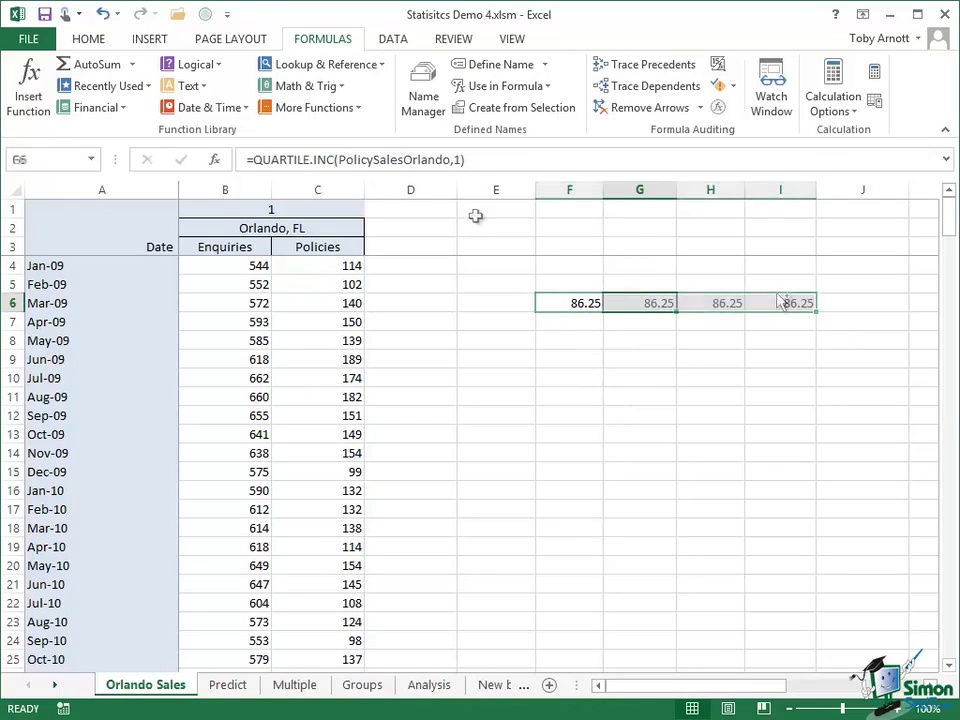
key("Right")
left_click(459, 160)
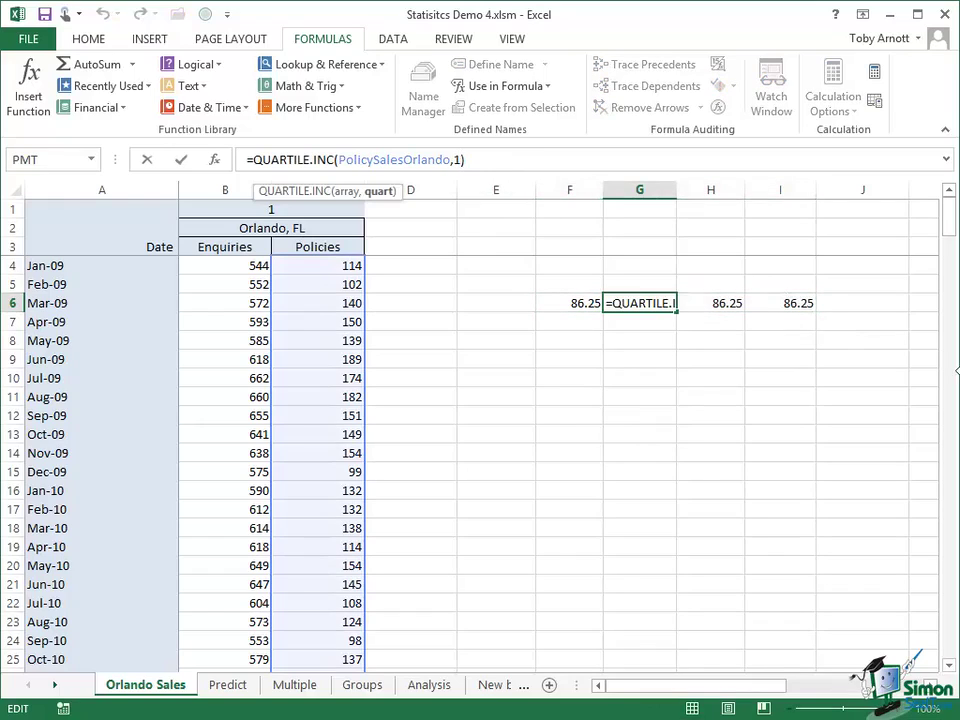
key("BackSpace")
type("2")
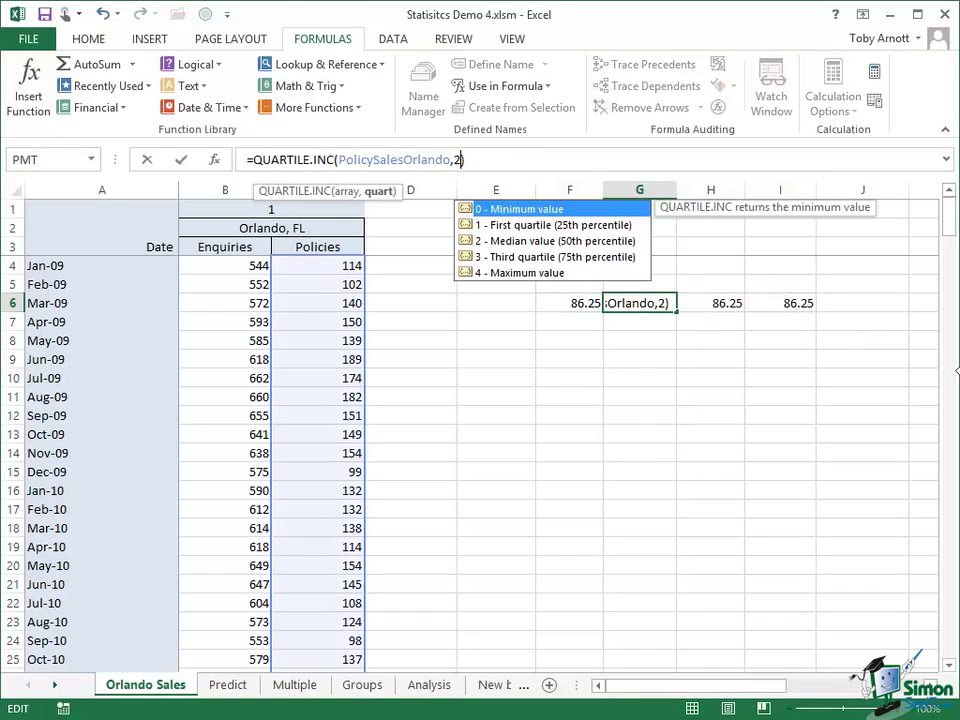
Set the quart argument of the QUARTILE.INC formula in H6 to 3.
left_click(729, 304)
left_click(461, 160)
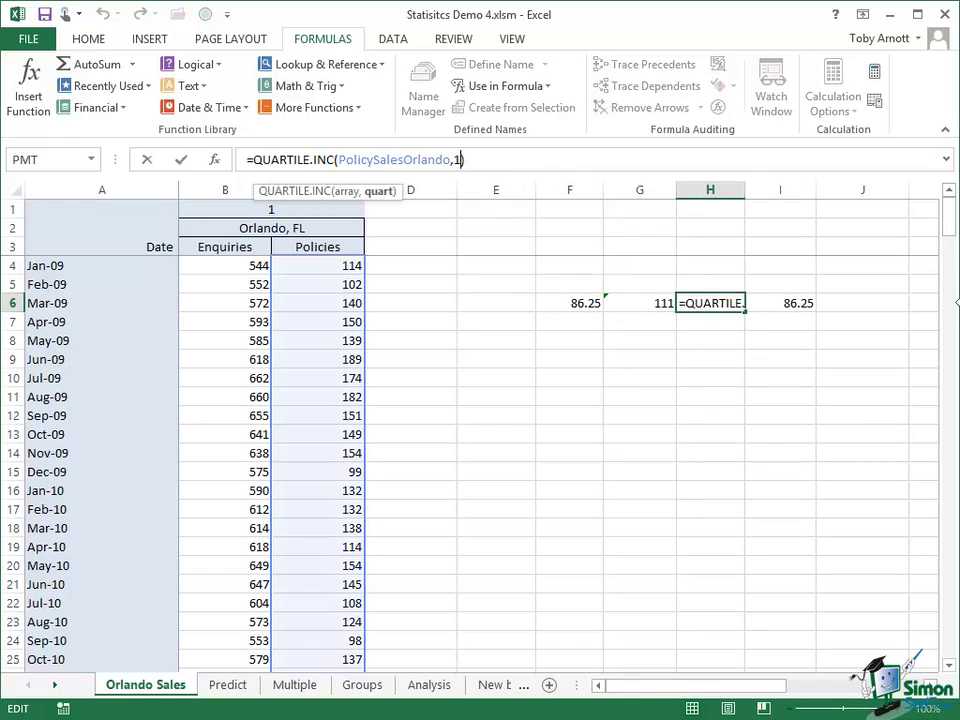
key("BackSpace")
type("3")
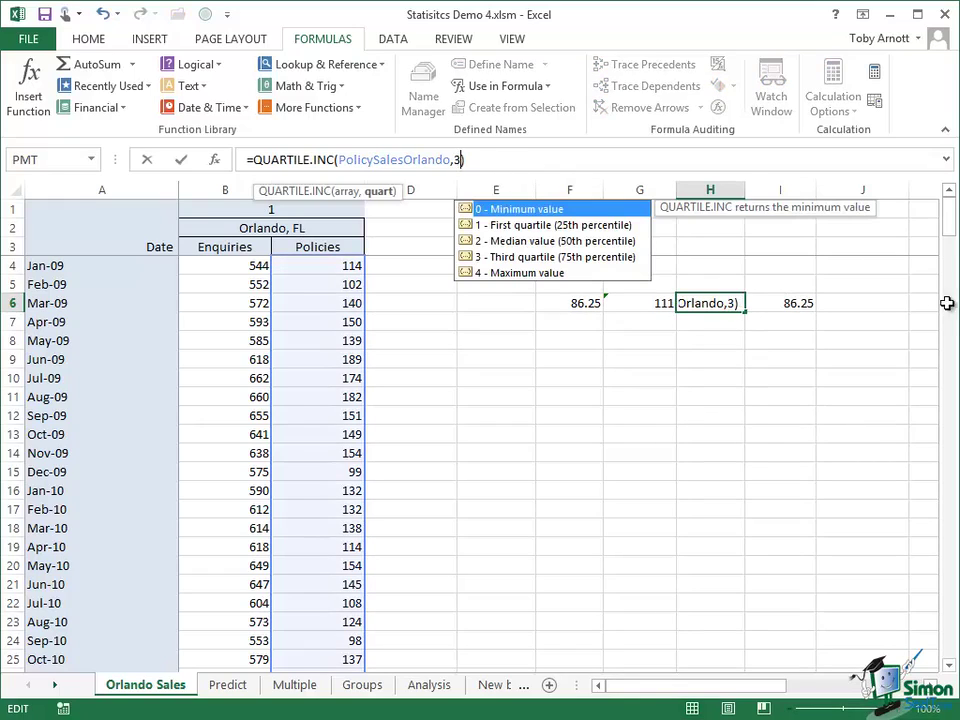
Set the quart argument of the QUARTILE.INC formula in I6 to 4.
left_click(807, 302)
left_click(461, 160)
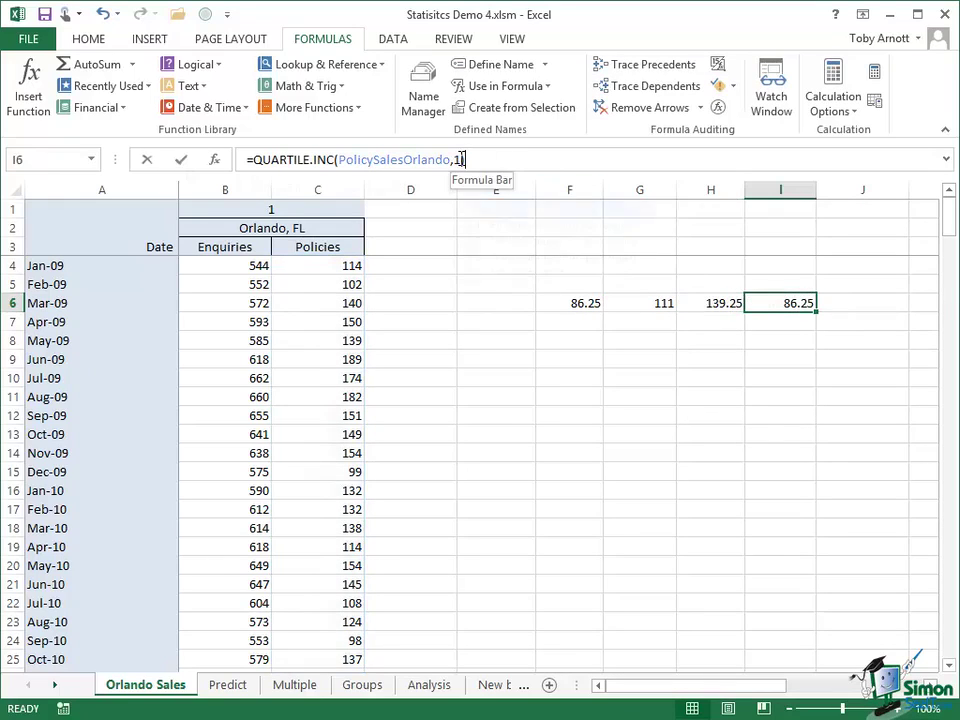
key("BackSpace")
type("4")
key("ctrl+Return")
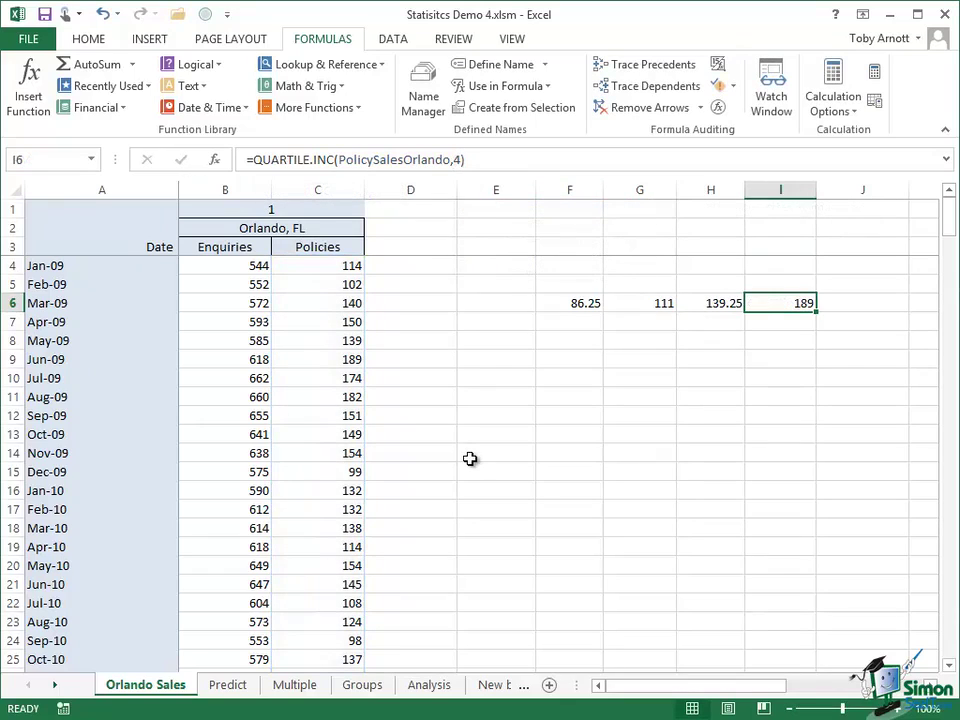
Enter 0 in cell E6, just before the first quartile value.
left_click(522, 303)
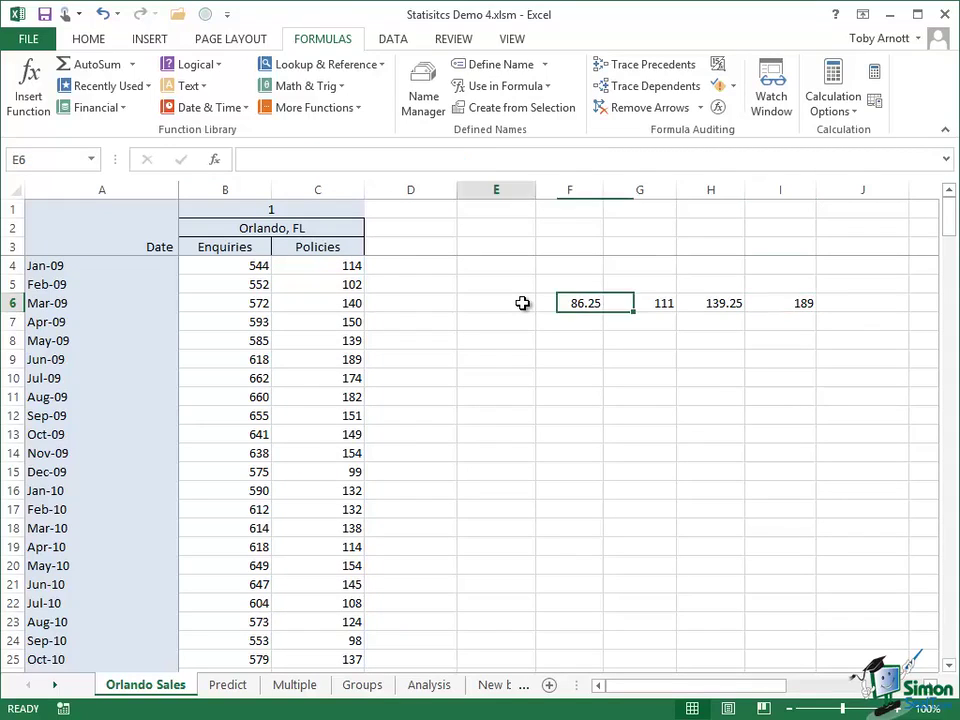
type("0")
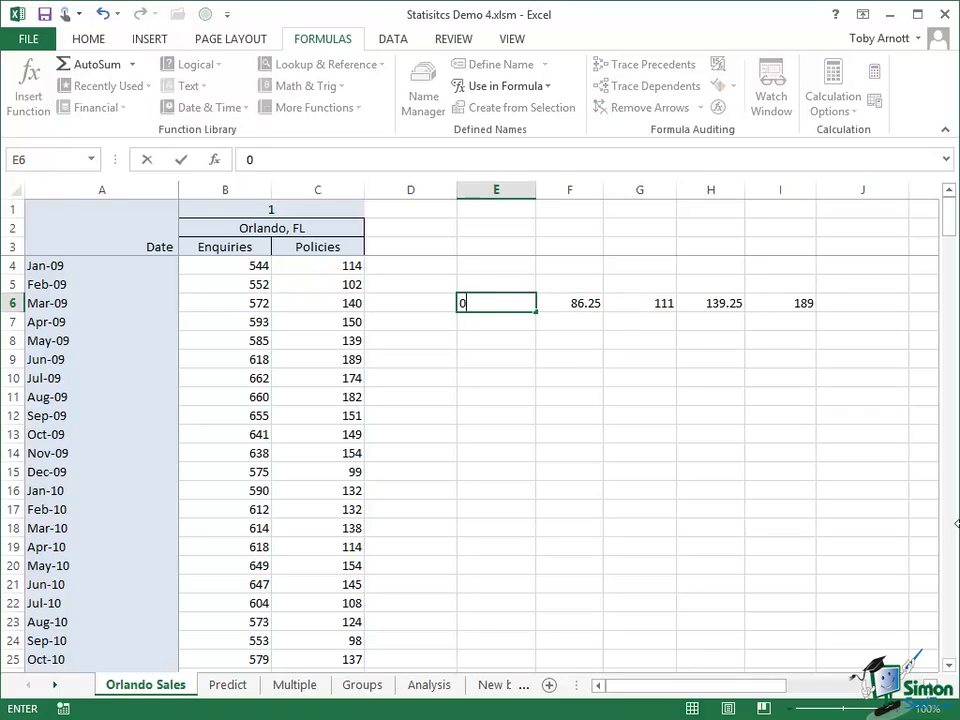
left_click(859, 303)
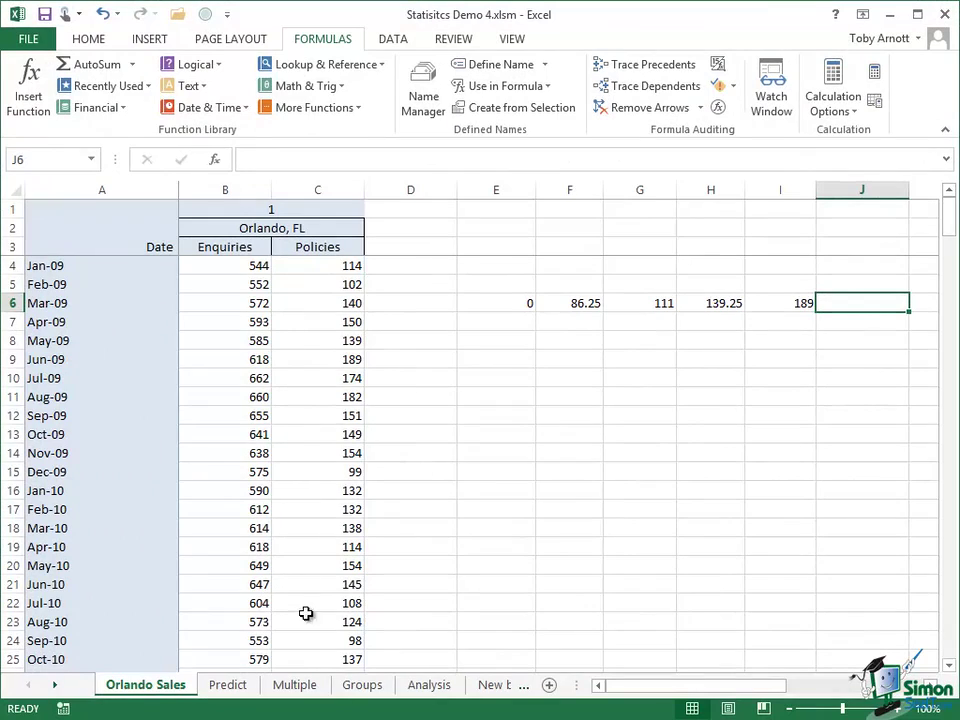
Compare the first Policies figure with the quartile boundaries in E6 through H6.
left_click(345, 266)
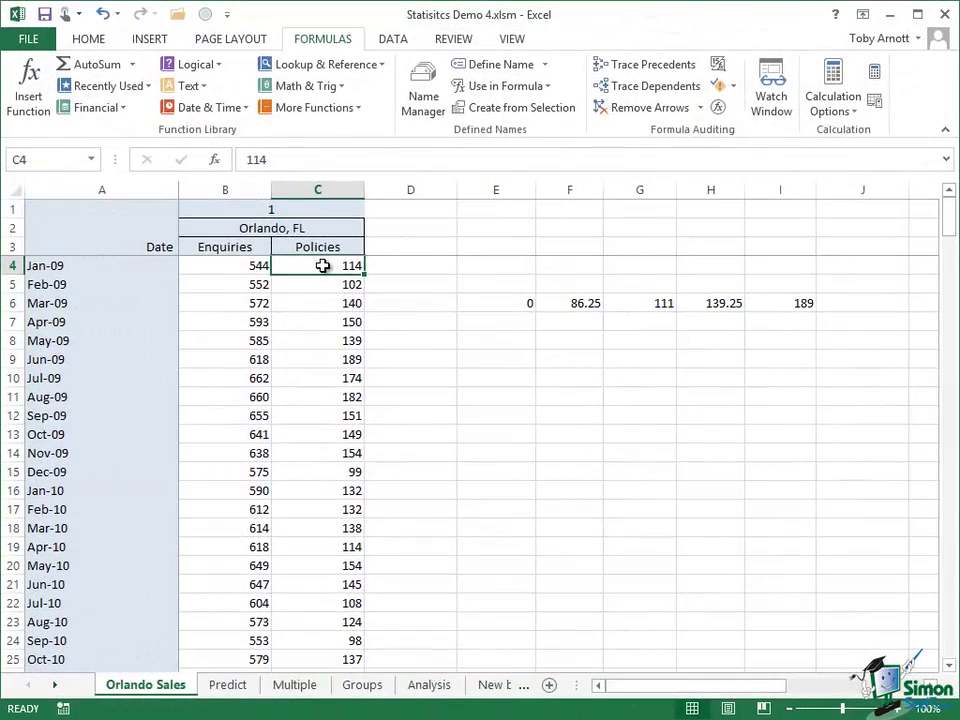
left_click(513, 304)
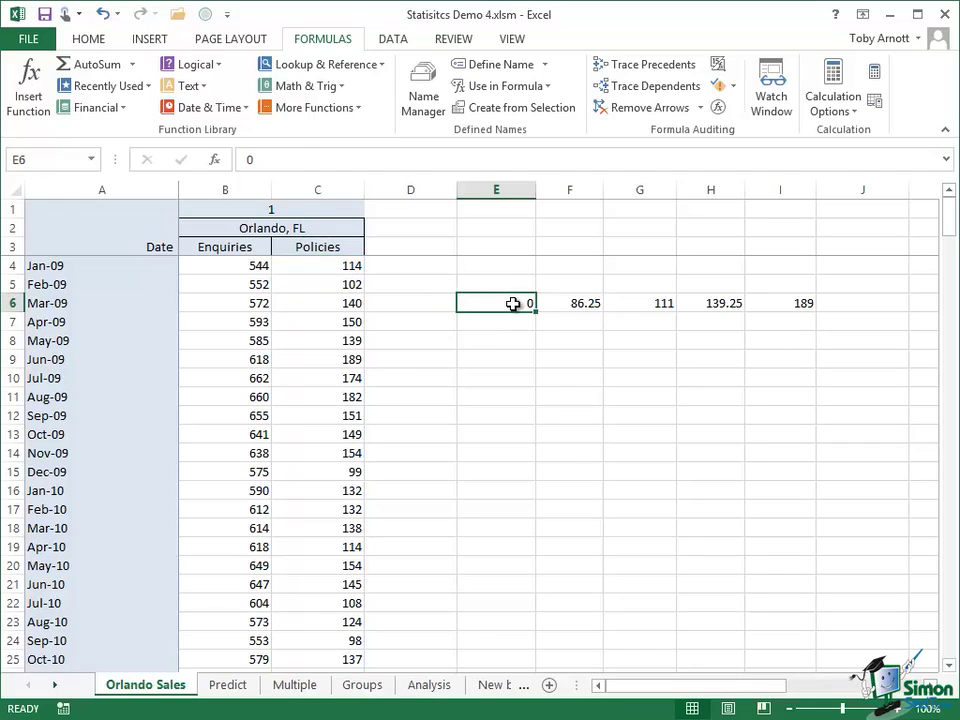
left_click(588, 304)
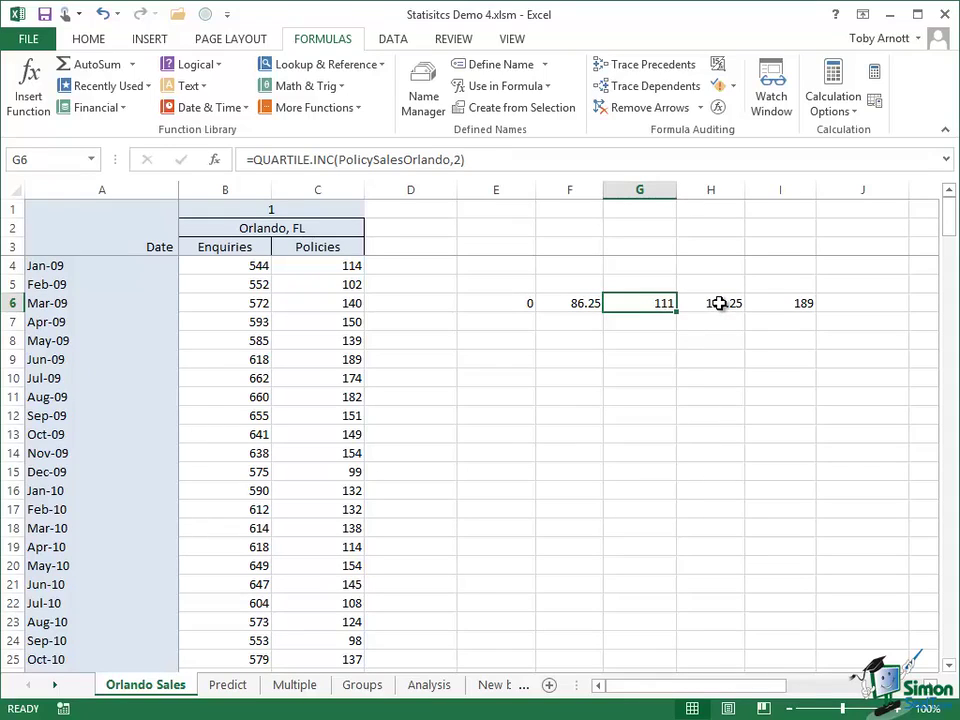
left_click(720, 304)
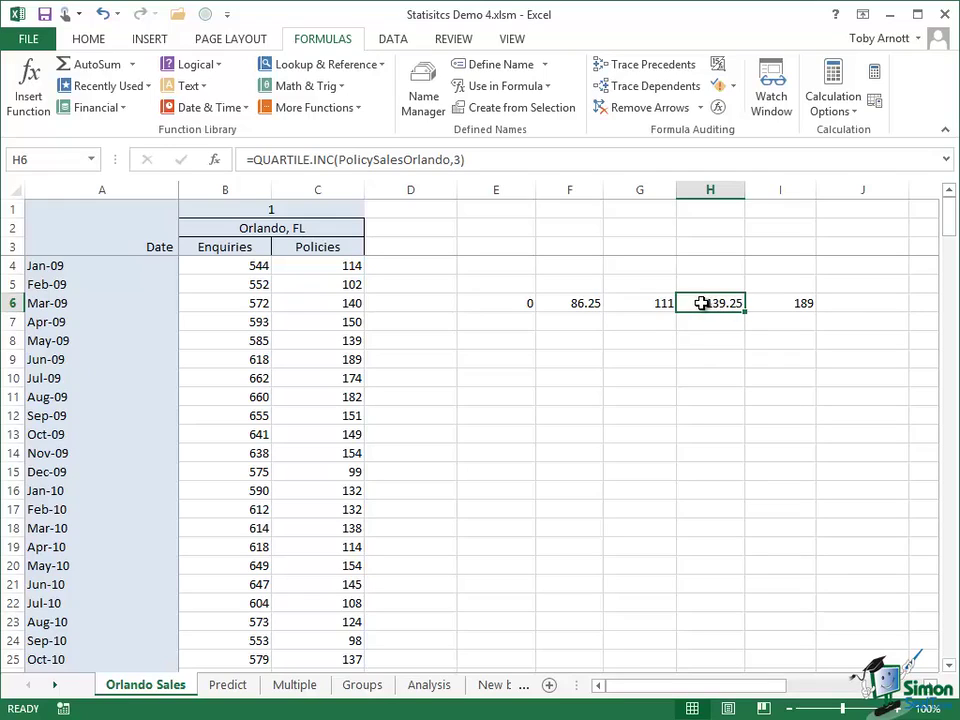
left_click(641, 303)
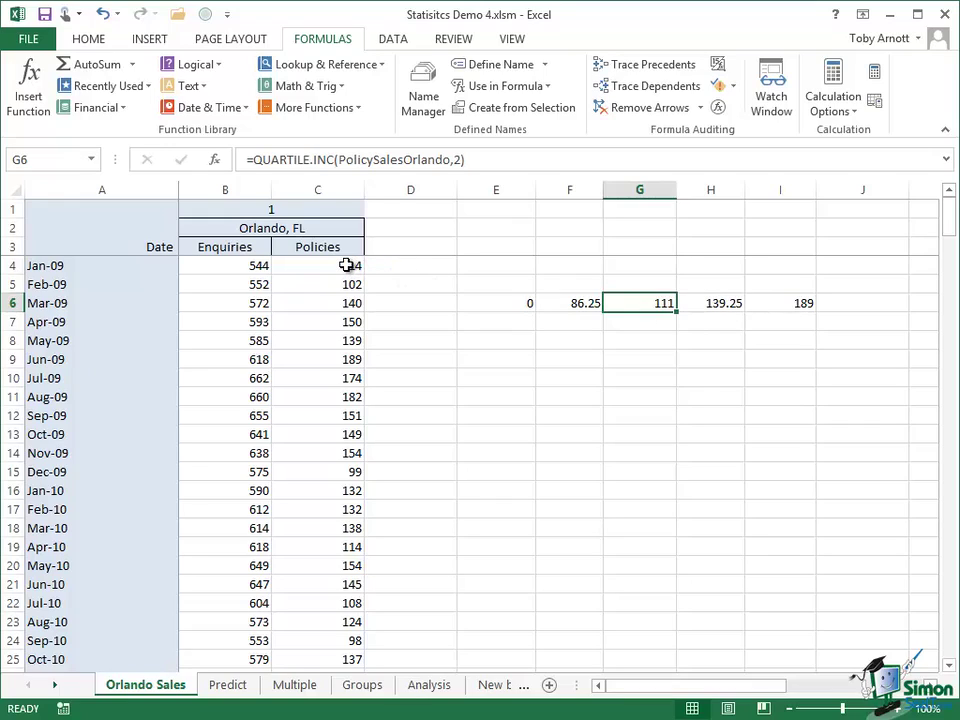
Number the quartile boundaries in the row below them by entering 1, 2, 3 and 4 in cells E7 through H7.
left_click(651, 323)
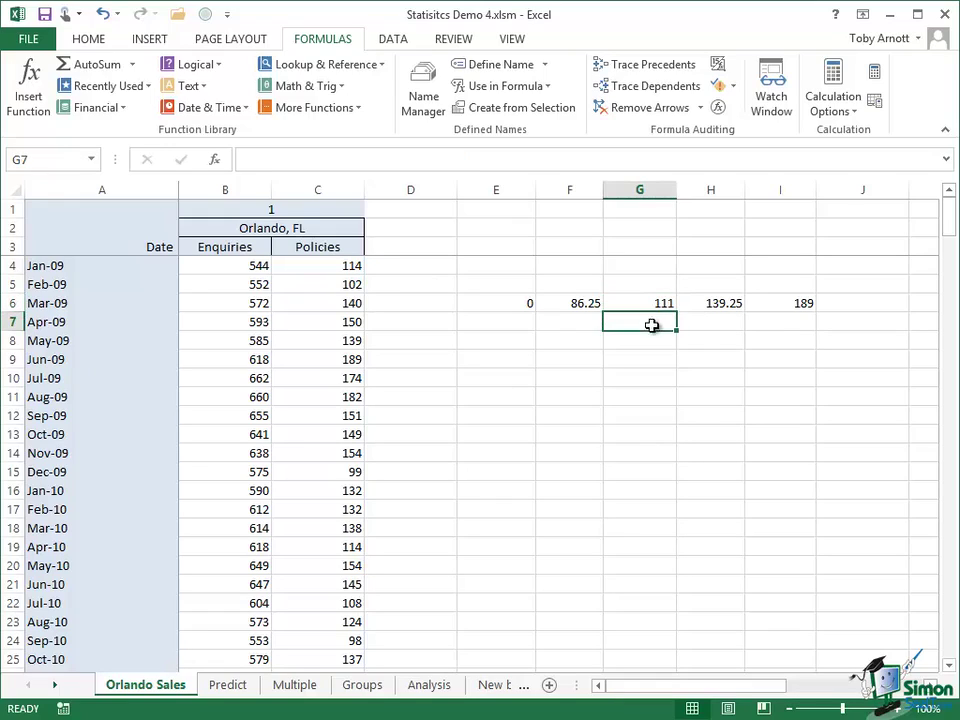
type("3")
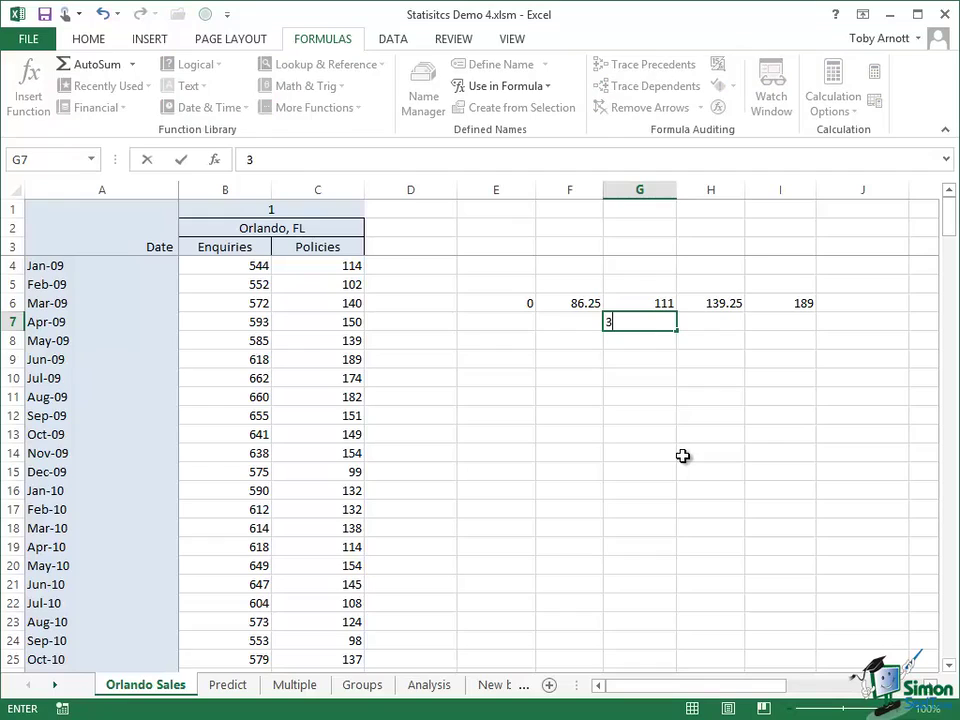
left_click(588, 321)
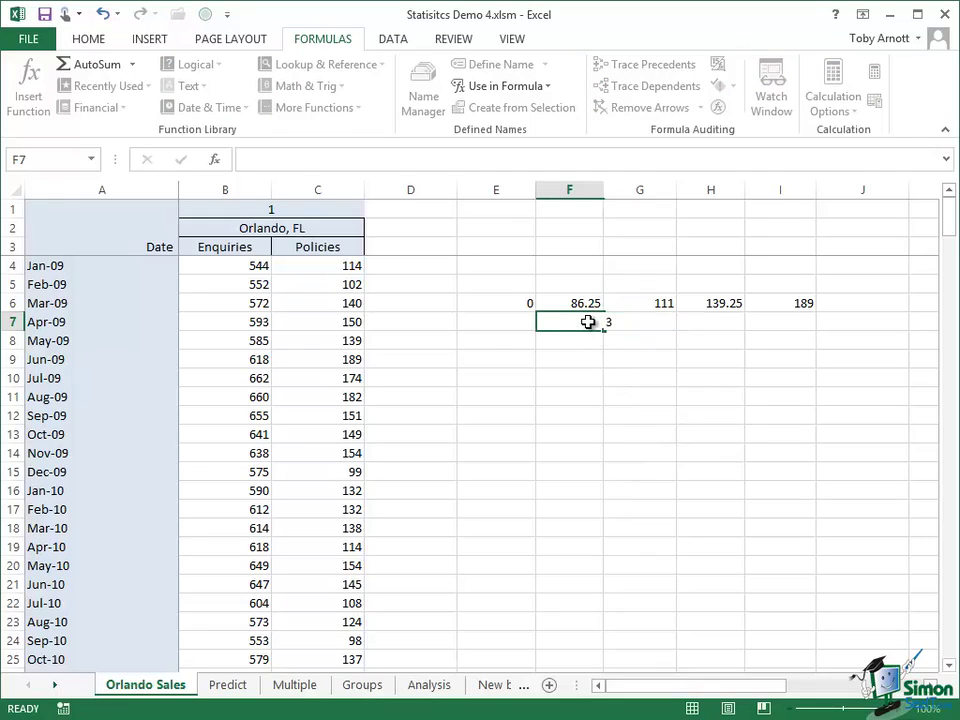
type("2")
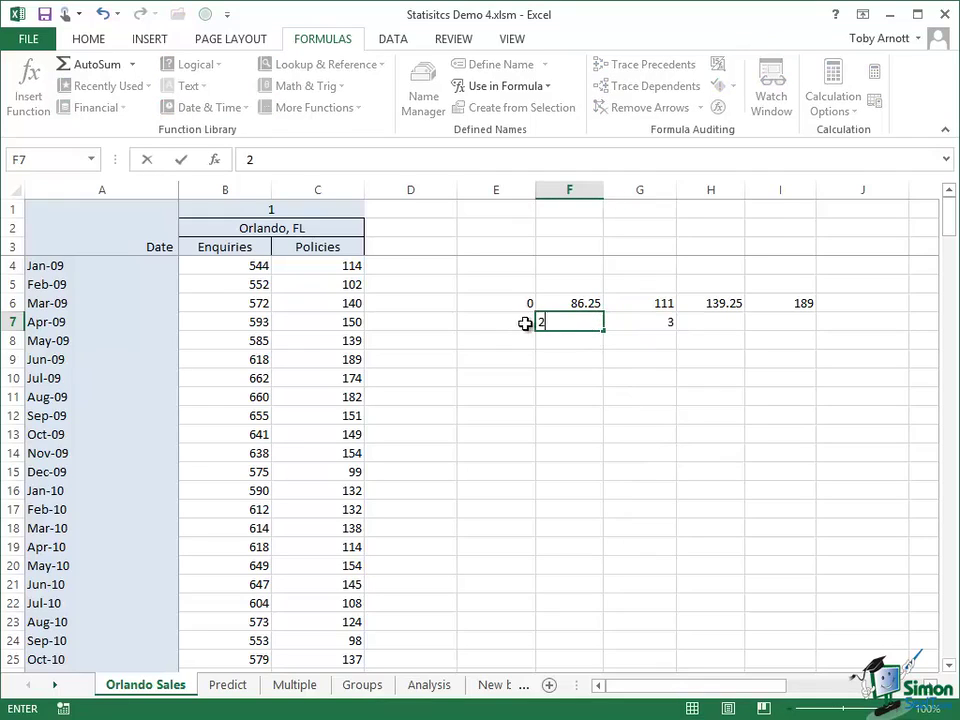
left_click(511, 325)
type("1")
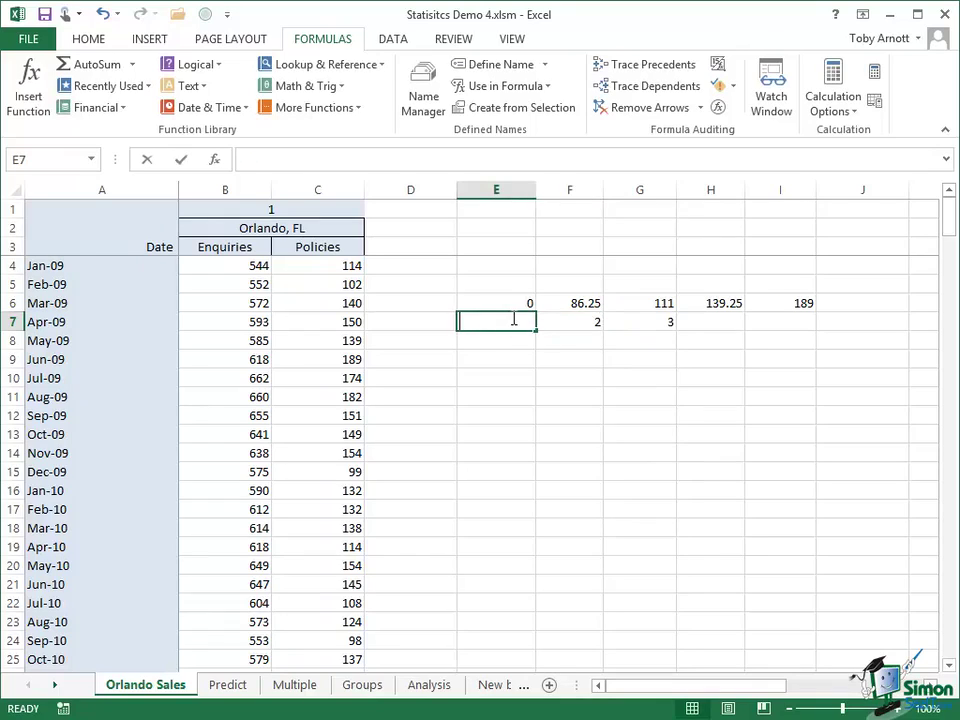
left_click(729, 326)
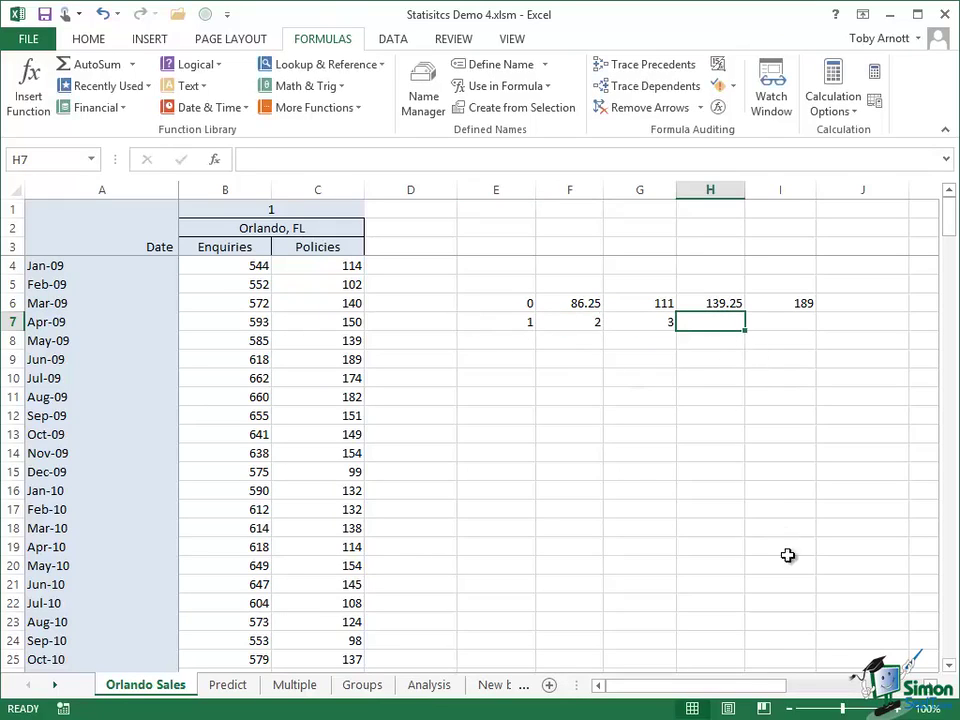
type("4")
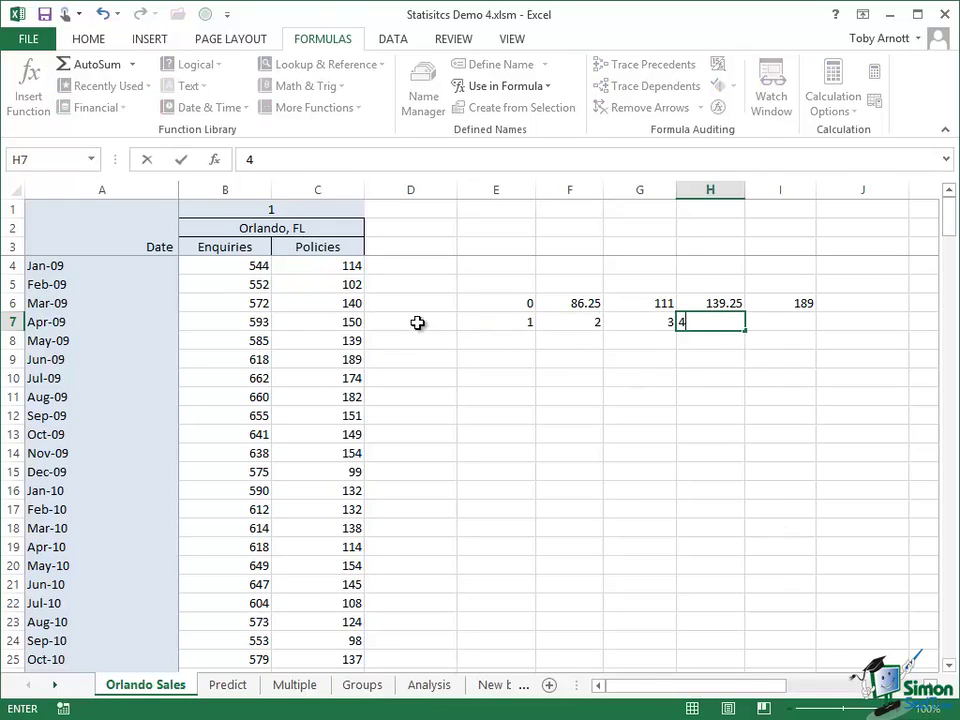
left_click(341, 303)
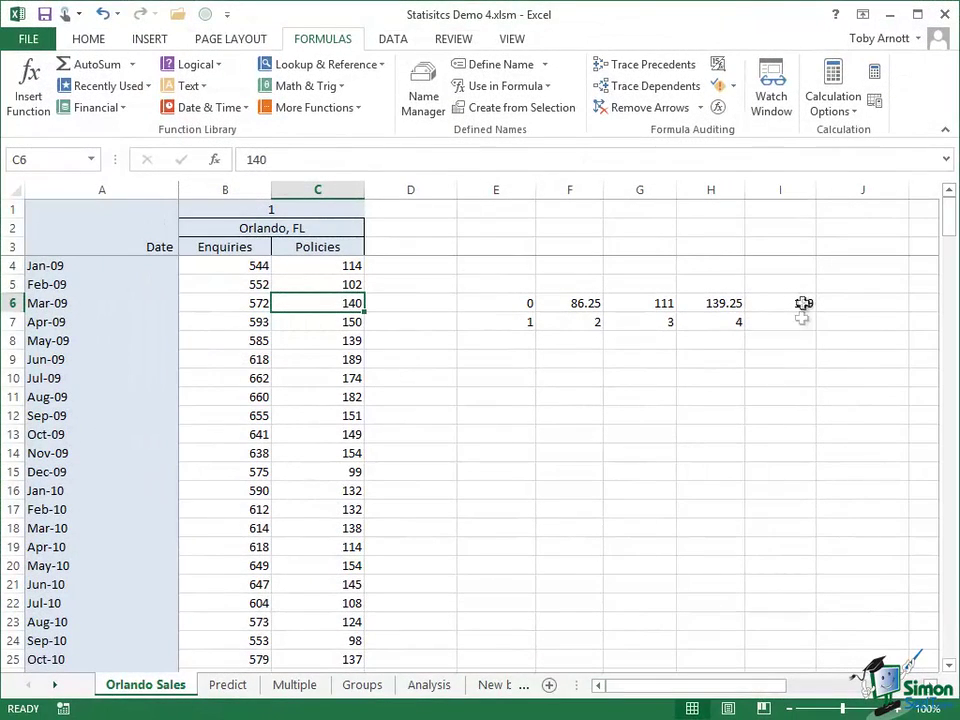
Enter 4 in cell I7, below the last quartile boundary, so the maximum sales value also belongs to quartile 4.
left_click(802, 319)
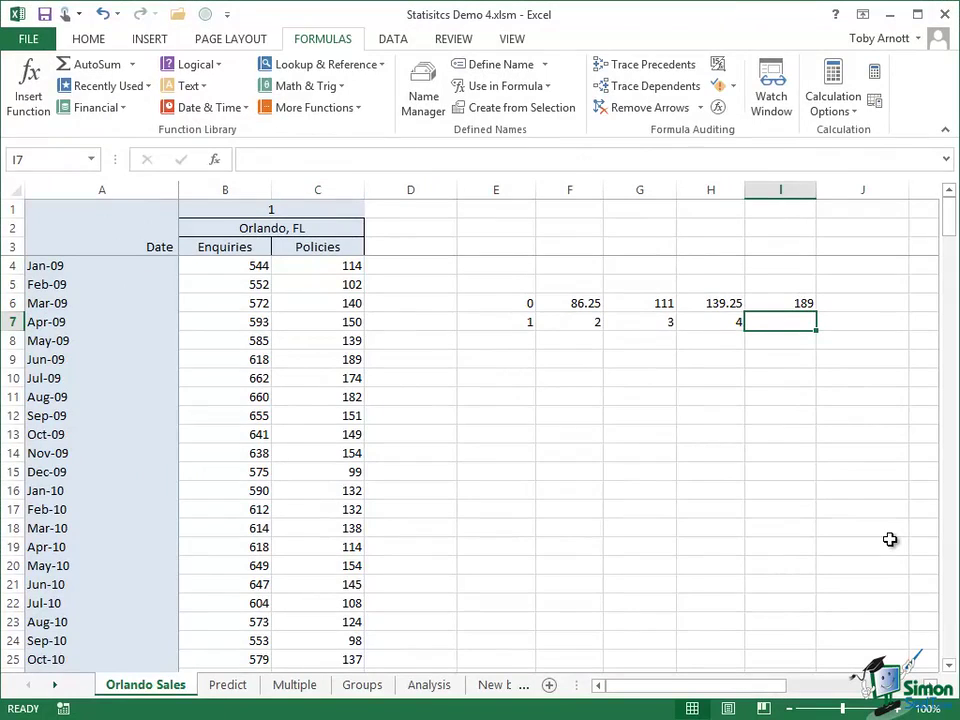
type("4")
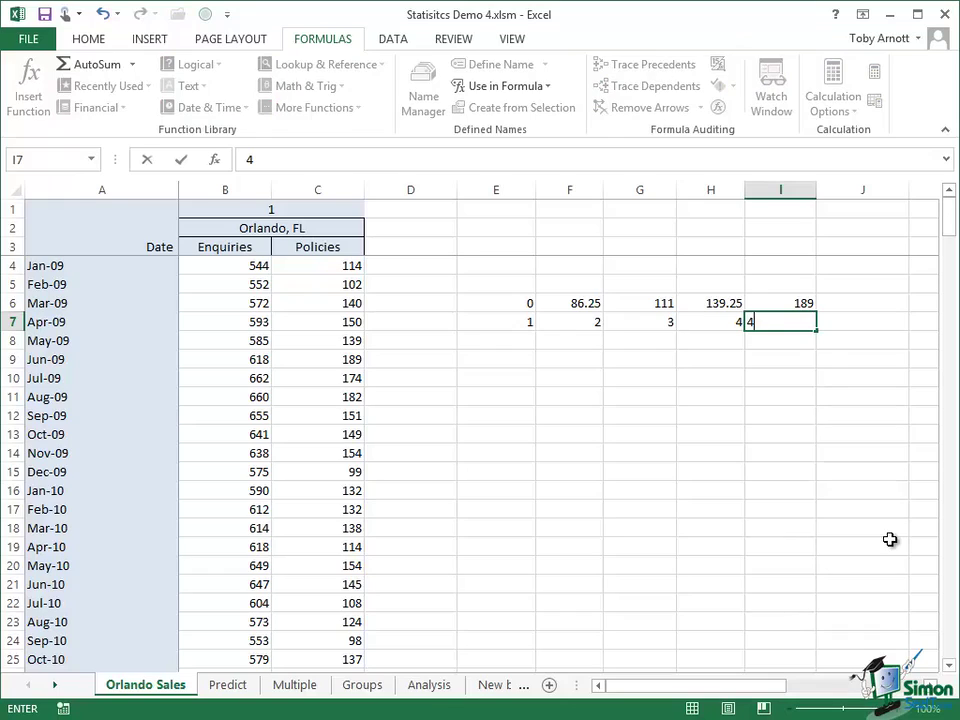
left_click(869, 301)
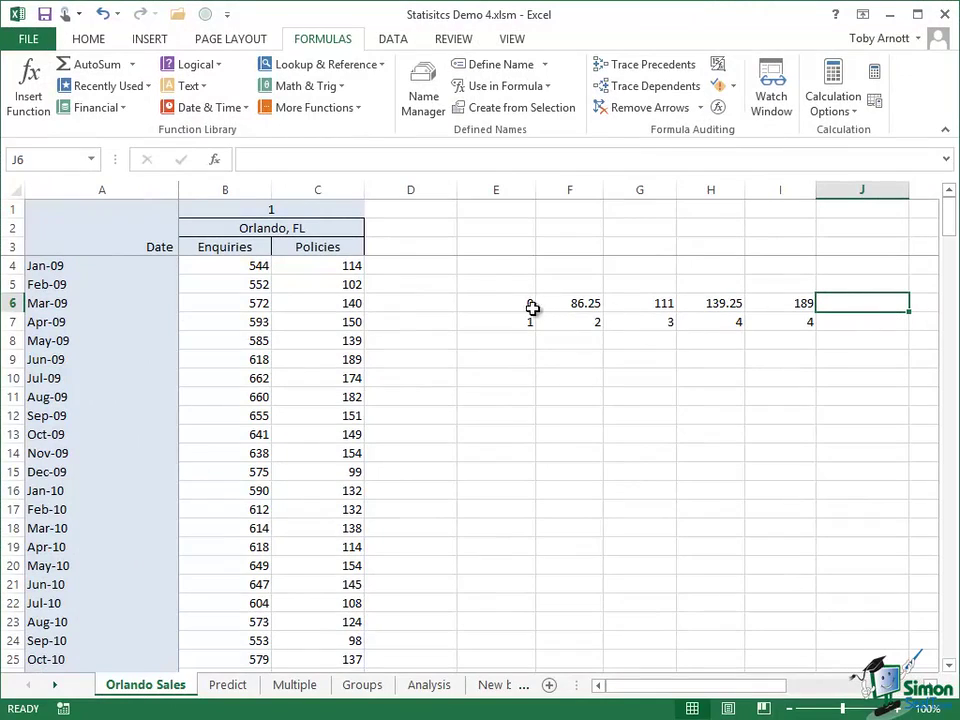
Define the workbook-scoped name LookupTable for the quartile boundaries and their numbers in E6:I7.
left_click_drag(506, 301, 789, 317)
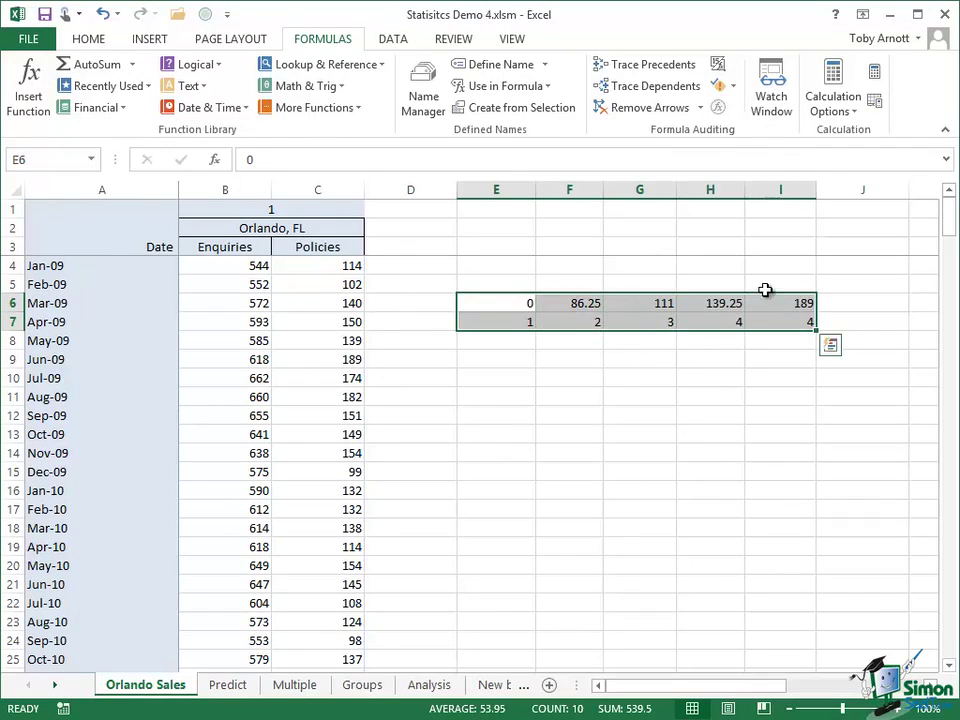
left_click(497, 66)
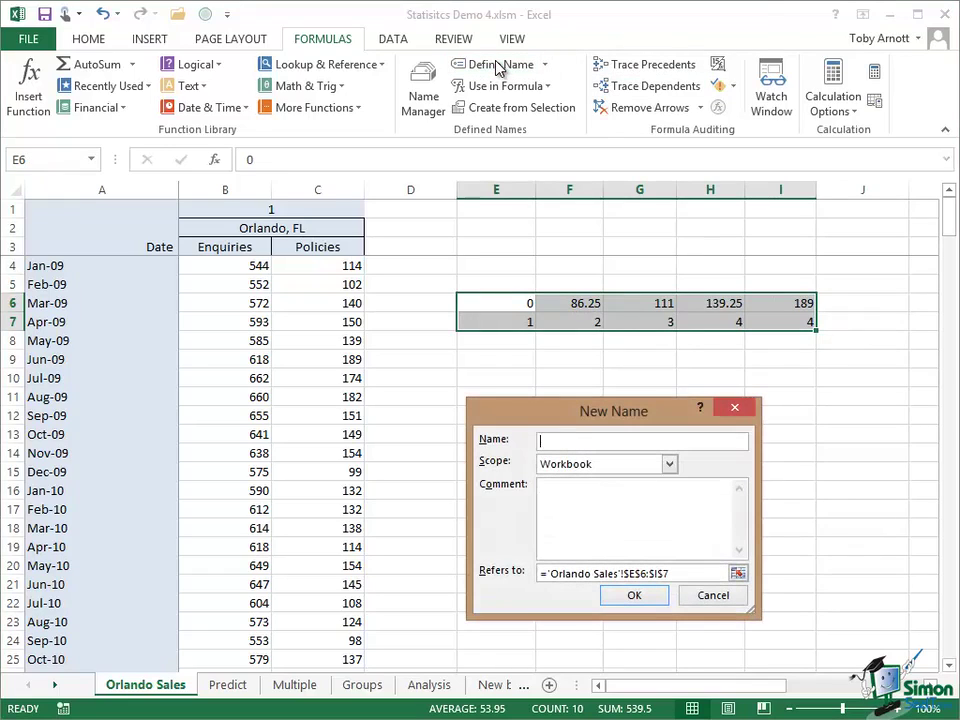
type("LookupTable")
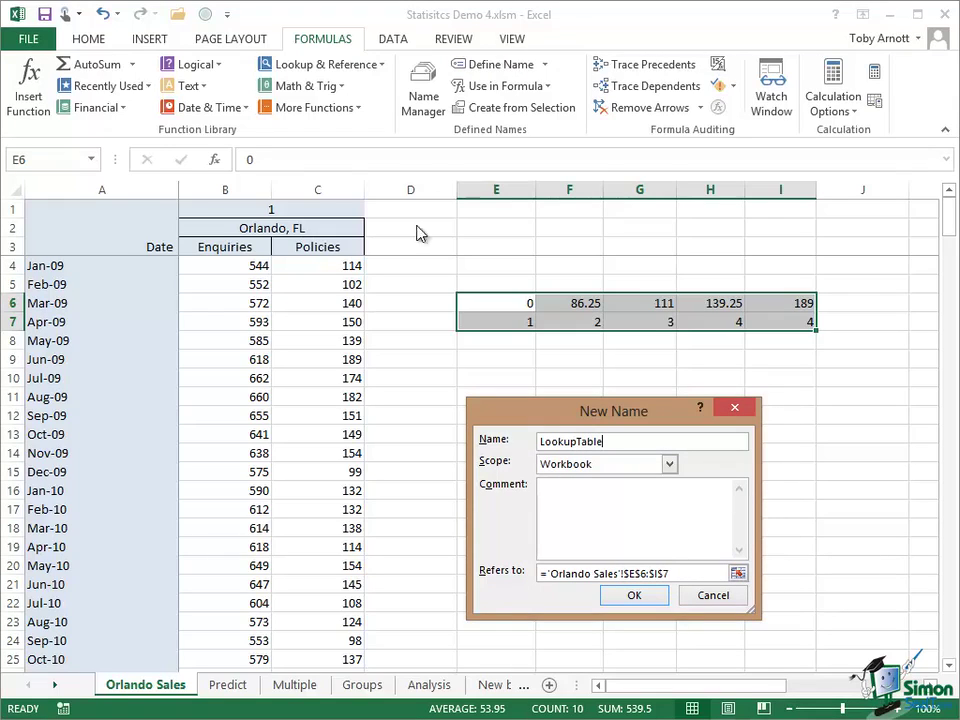
left_click(634, 593)
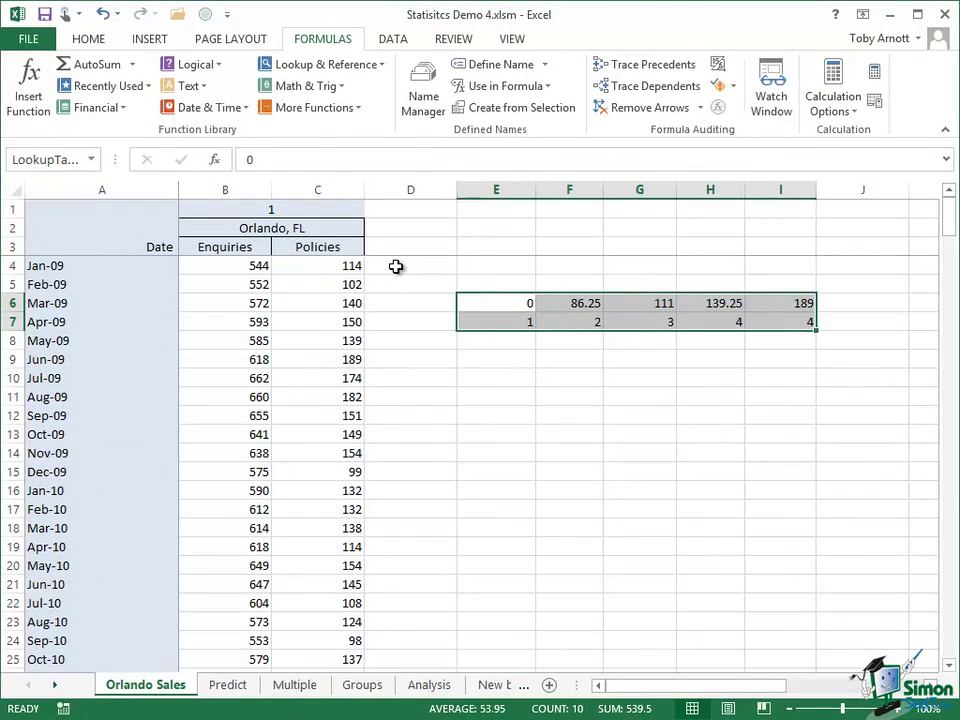
Start an HLOOKUP formula in D4 beside the Jan-09 sales, with C4 as the lookup value.
left_click(396, 267)
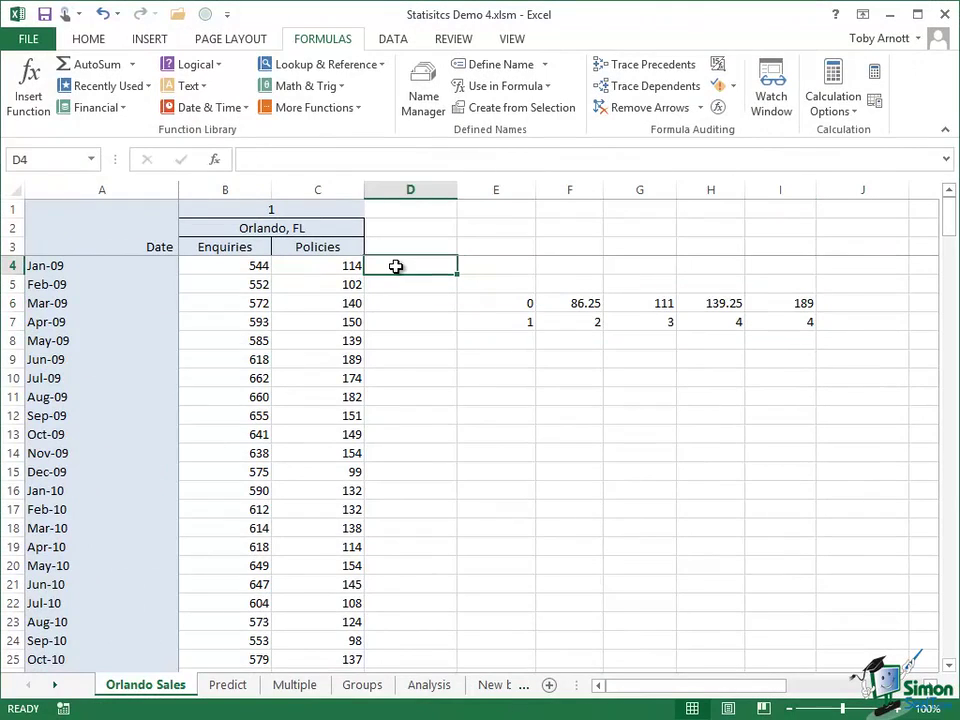
left_click(250, 160)
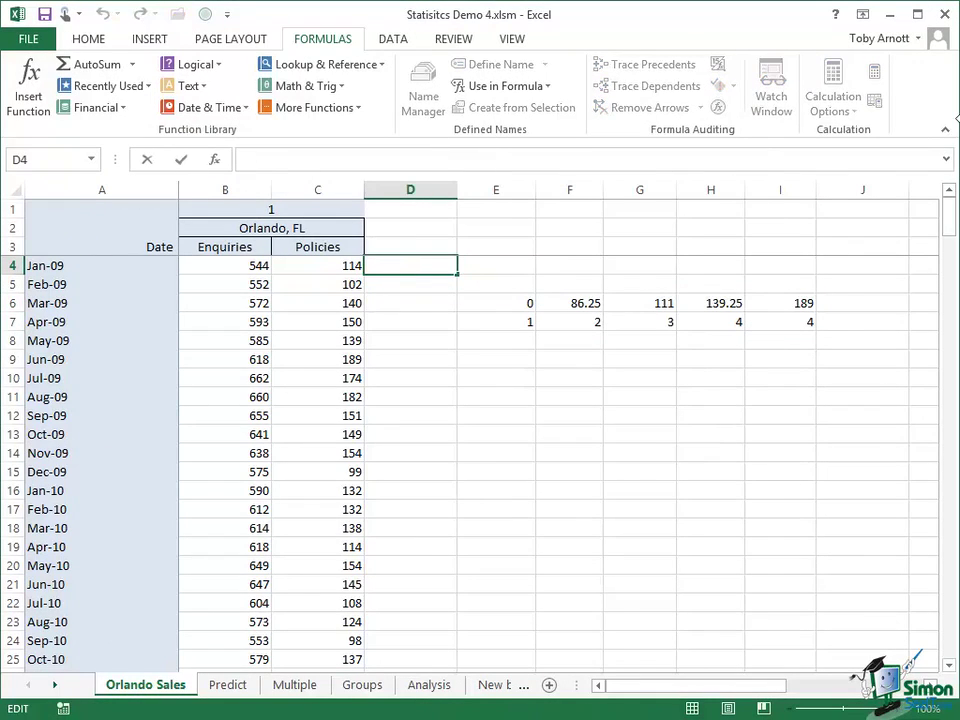
type("=H")
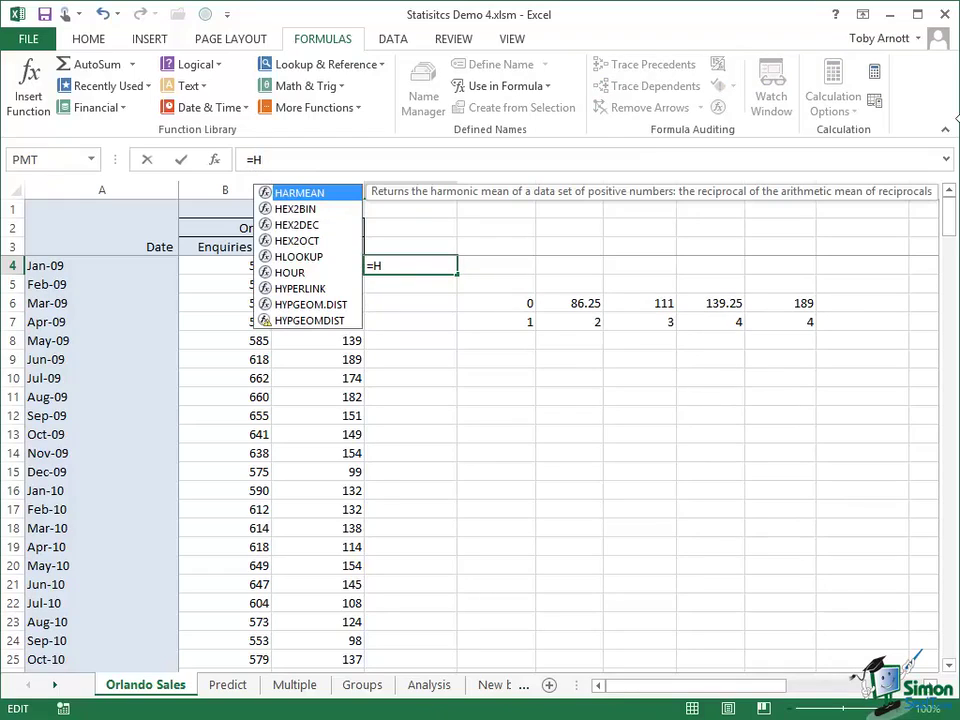
type("L")
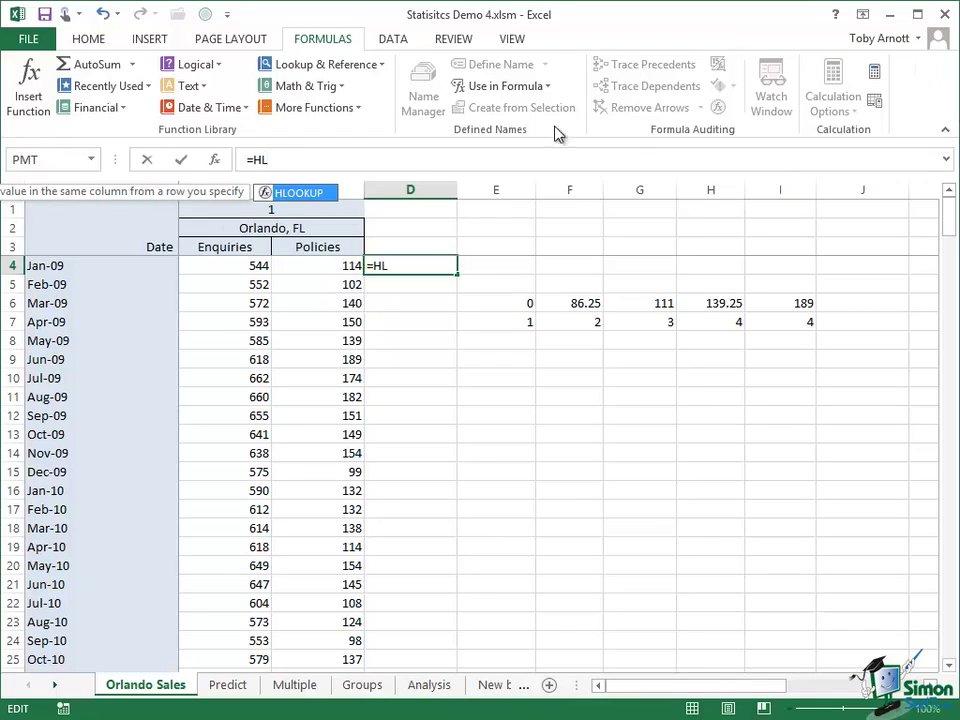
double_click(300, 193)
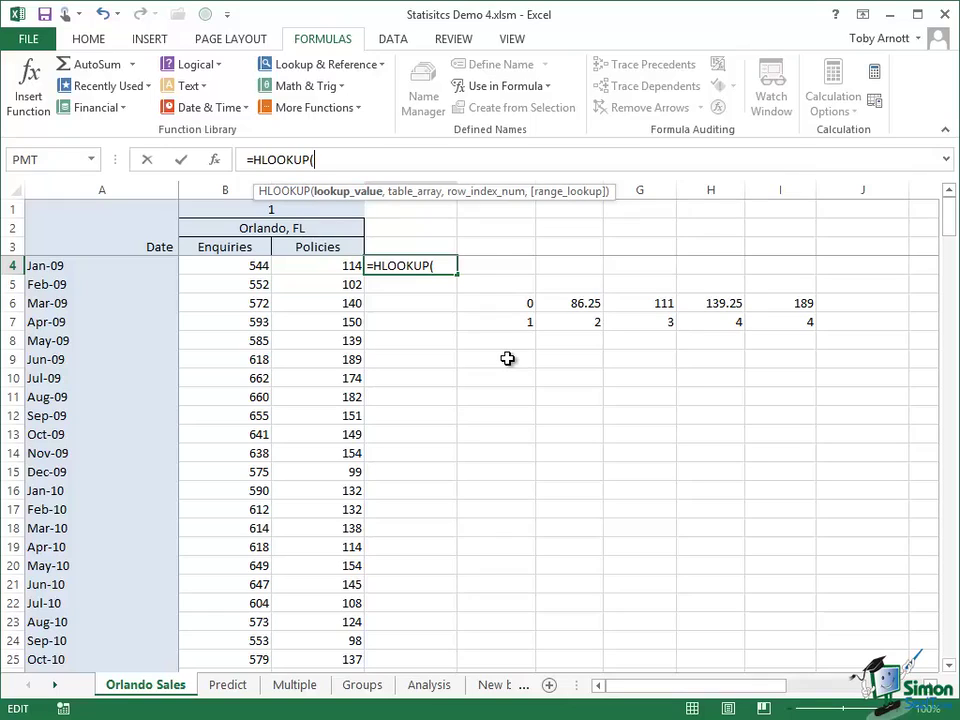
type("C4")
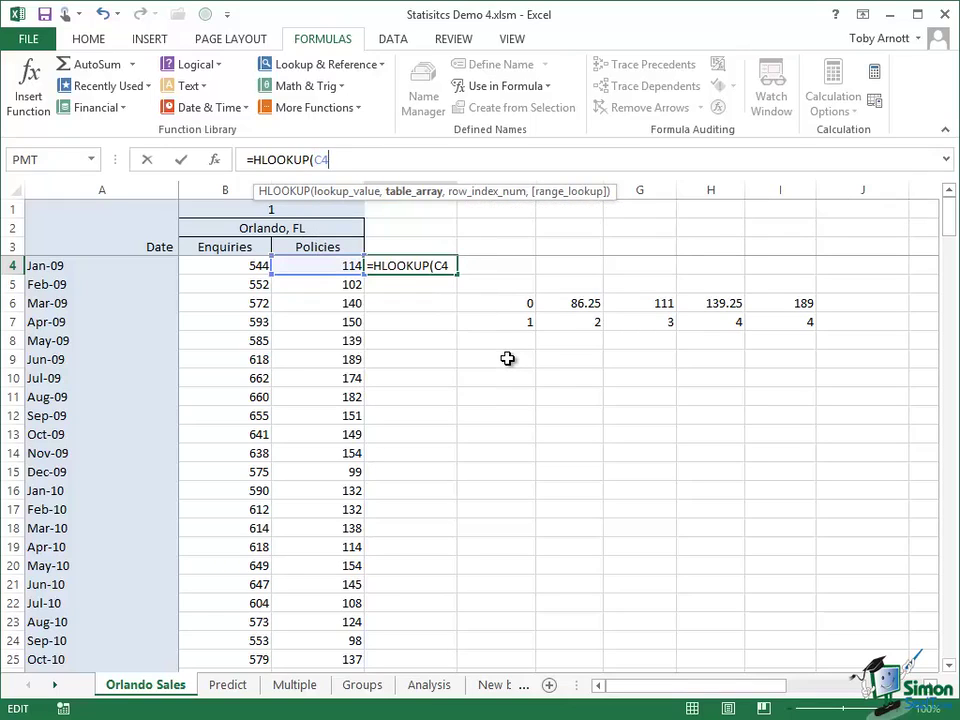
Add the named range LookupTable as the table array of the HLOOKUP formula in D4.
type(",")
type("L")
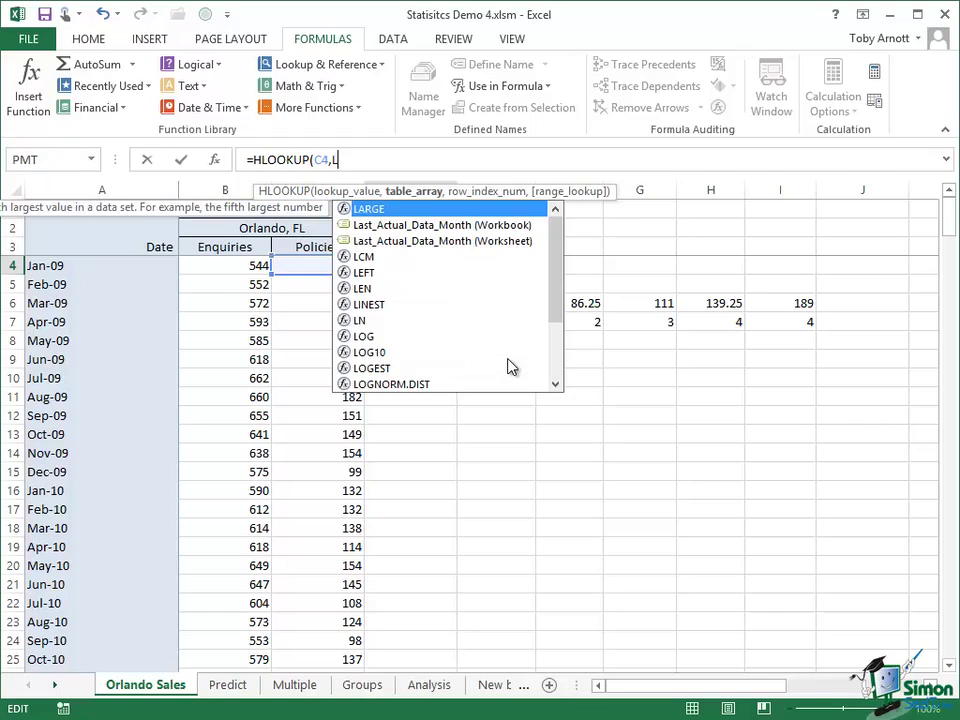
type("o")
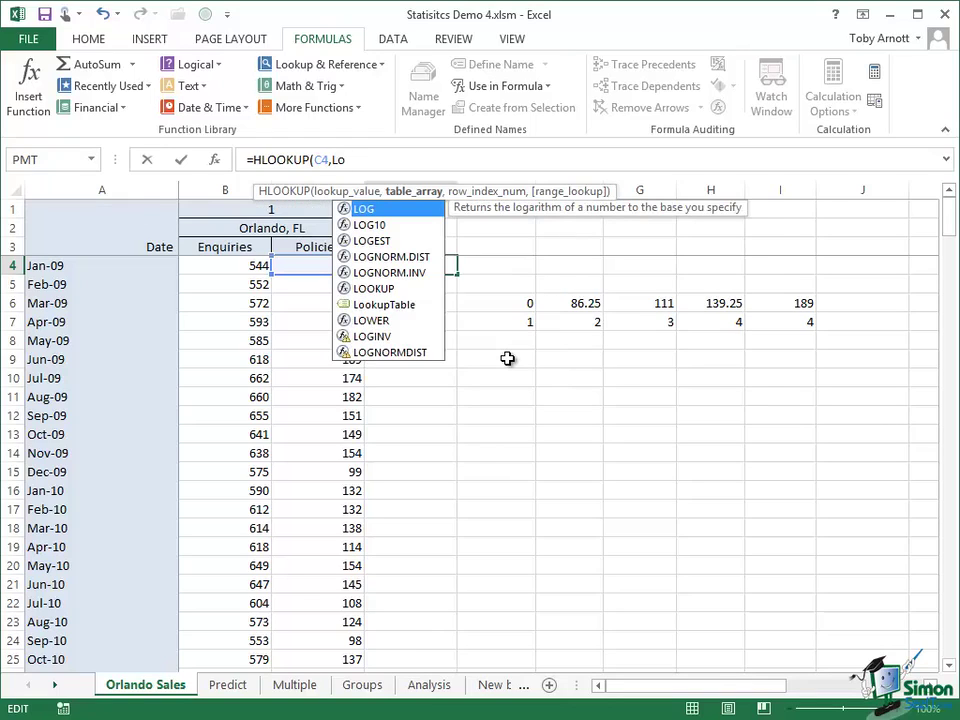
type("o")
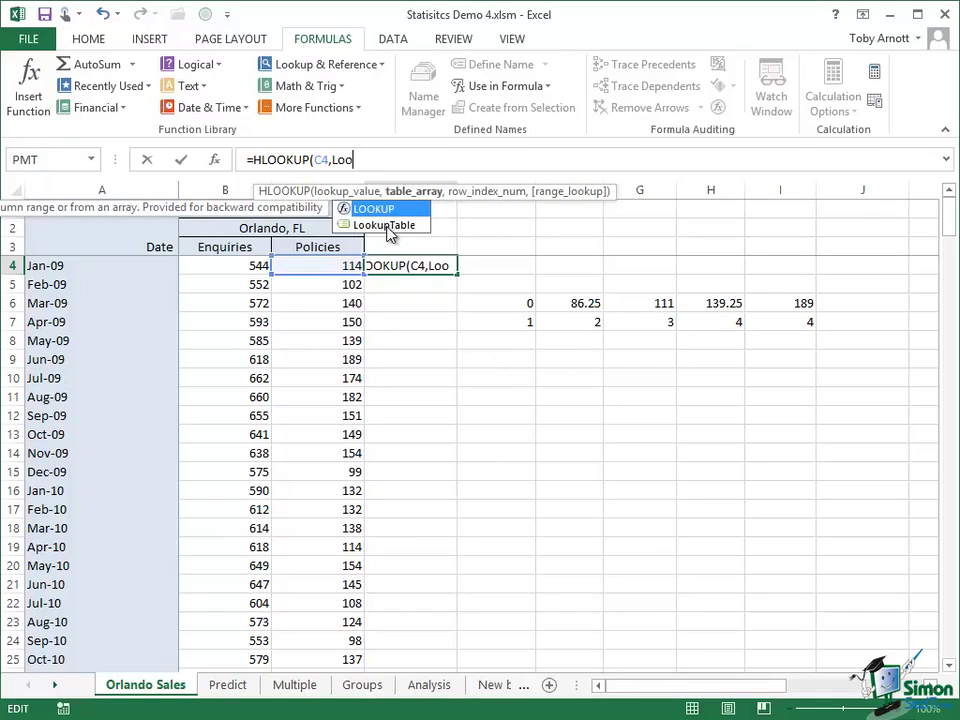
double_click(386, 226)
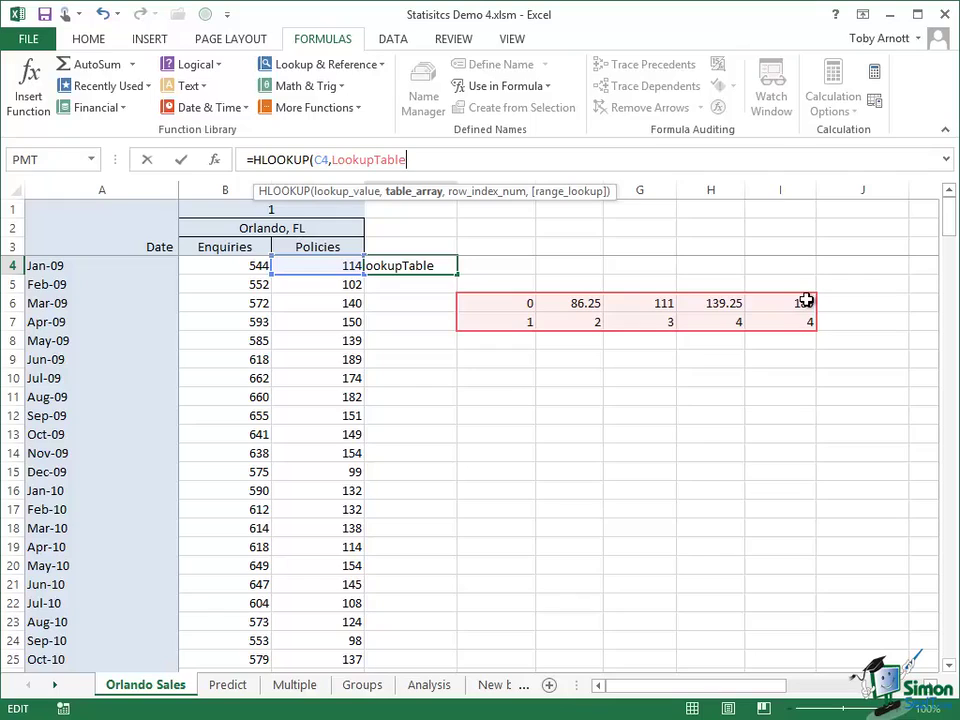
Complete the HLOOKUP formula in D4 with row index 2 and TRUE for an approximate match.
type(",2")
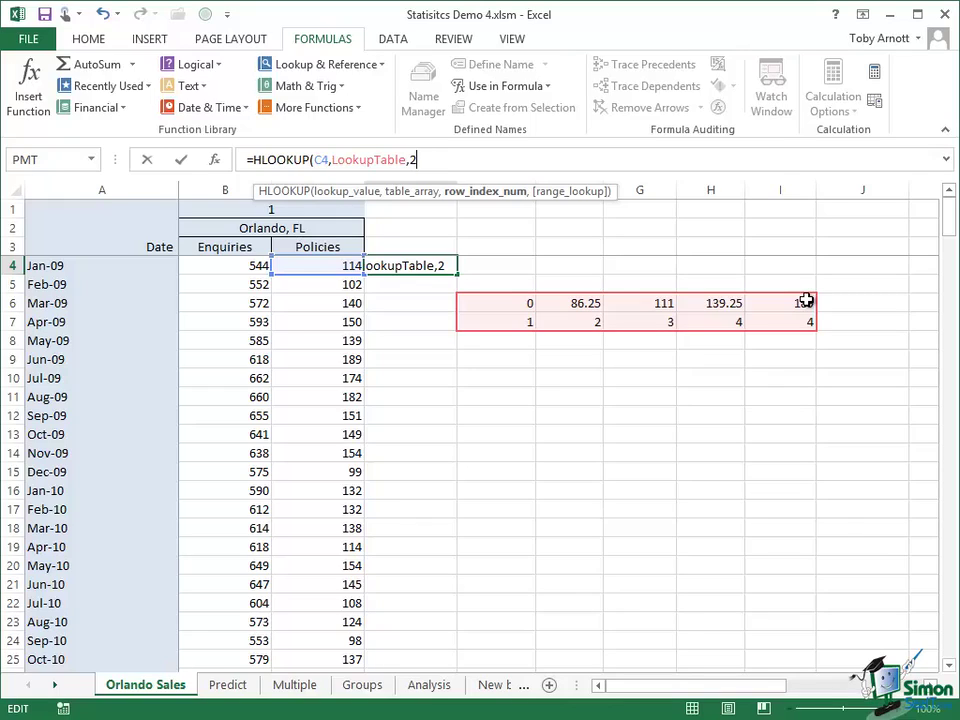
type(",")
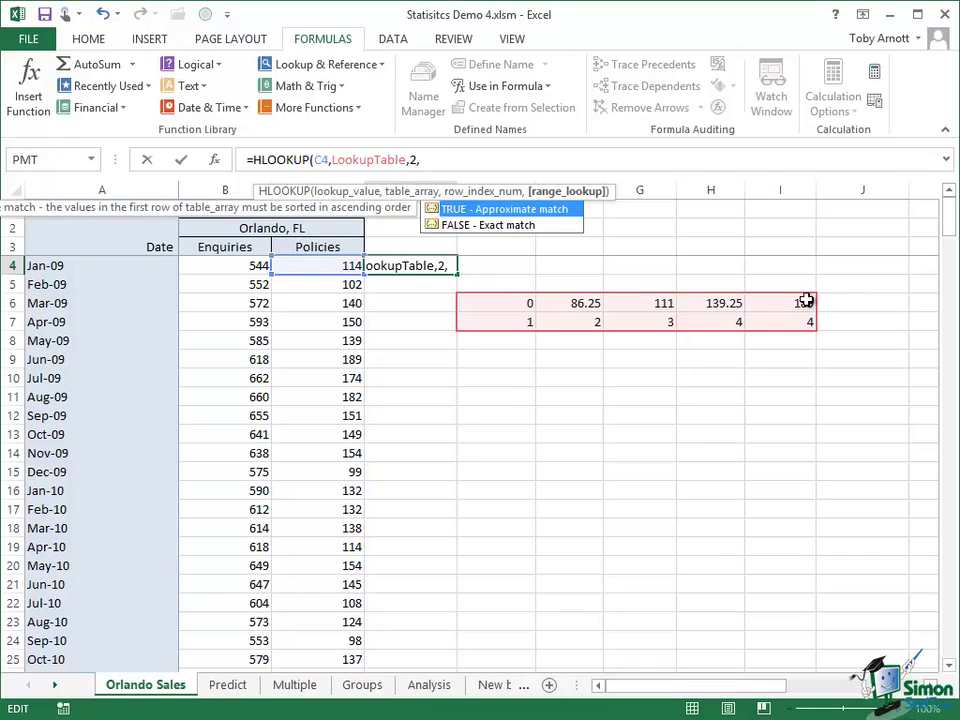
type("TRUE)")
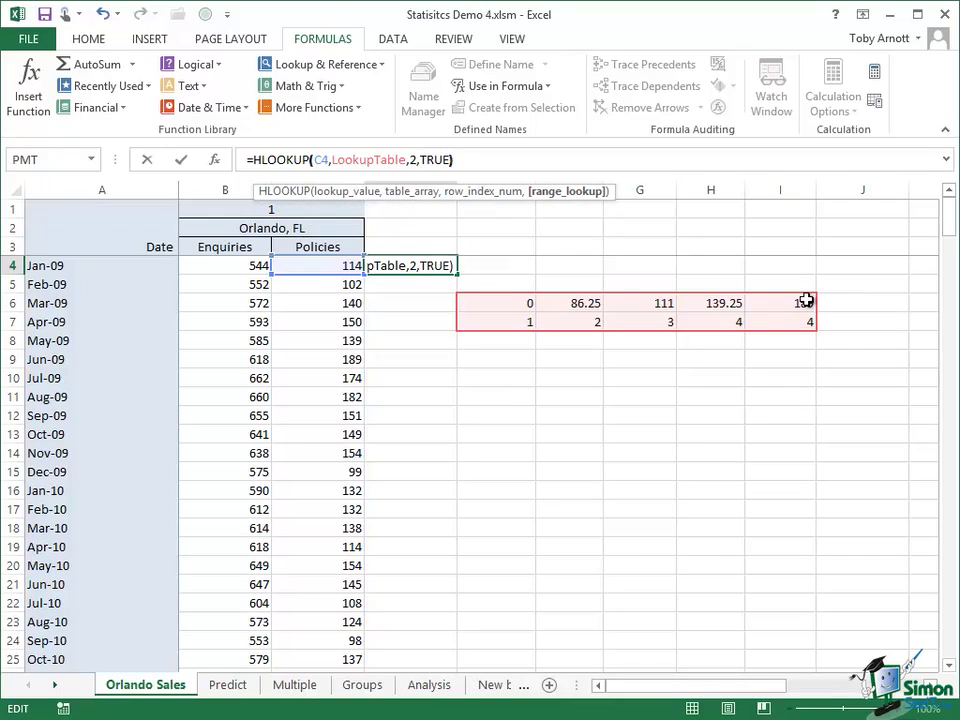
left_click(182, 160)
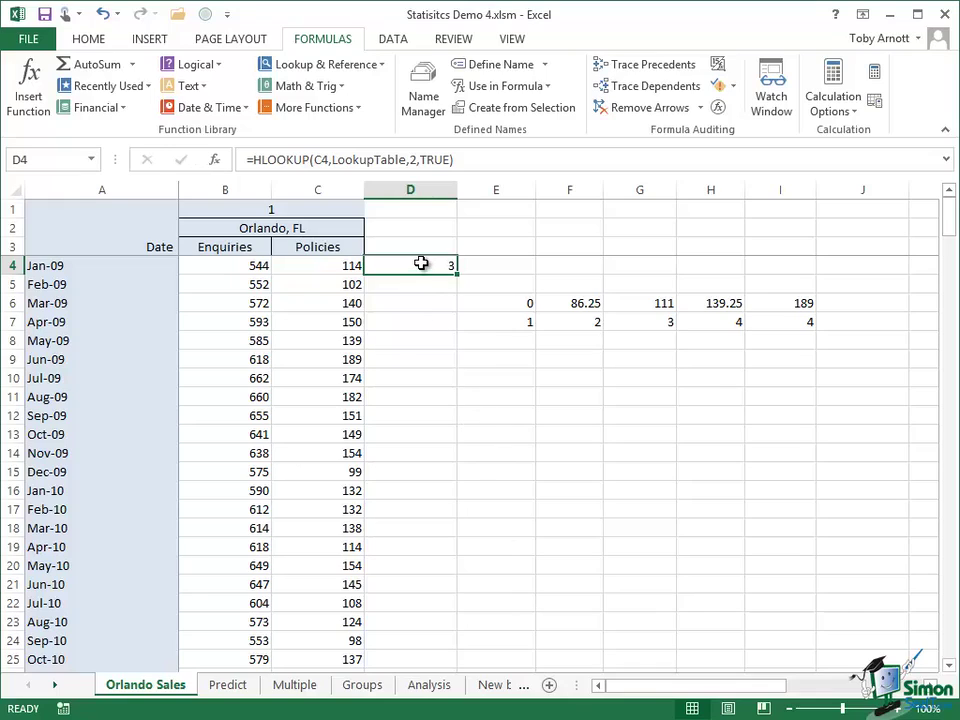
Fill the HLOOKUP formula from D4 down to D14 to assign a quartile to each month through Nov-09.
left_click_drag(422, 266, 424, 457)
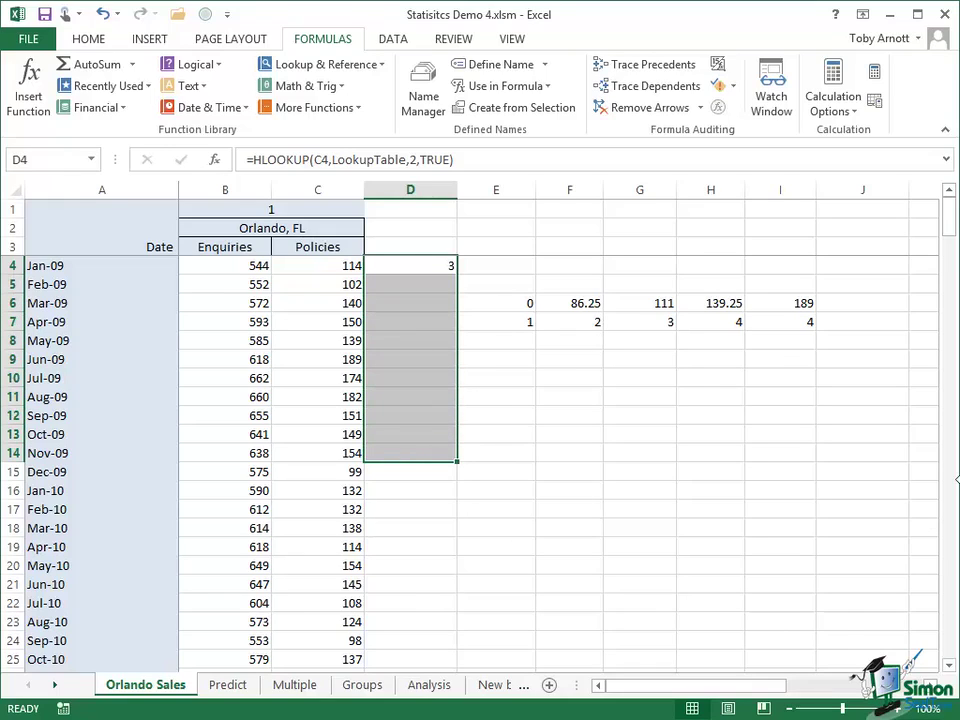
key("ctrl+d")
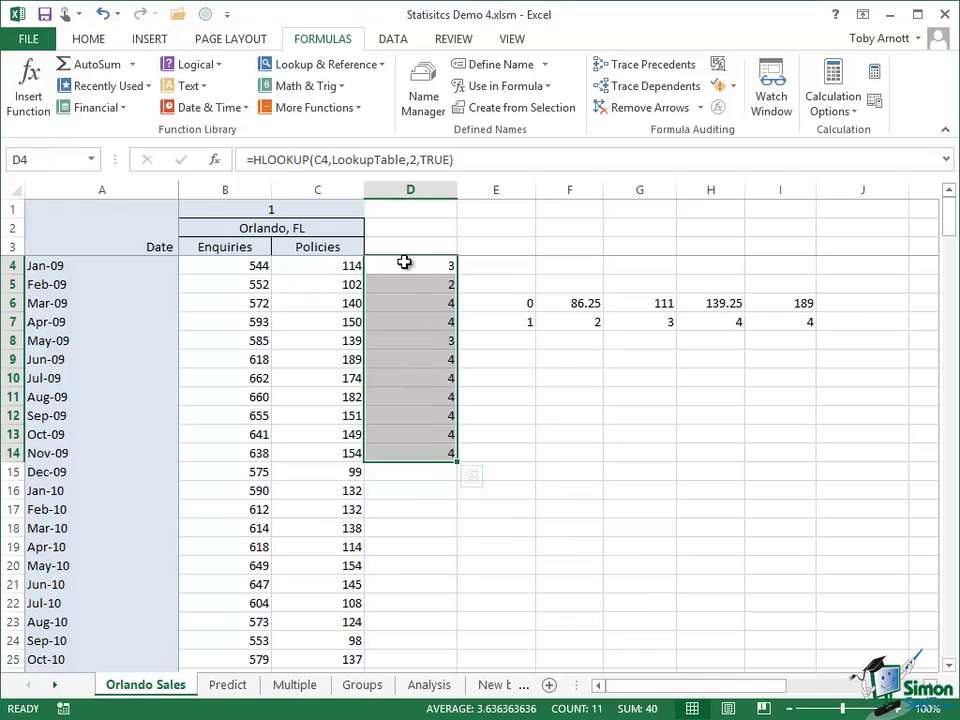
left_click_drag(404, 262, 410, 603)
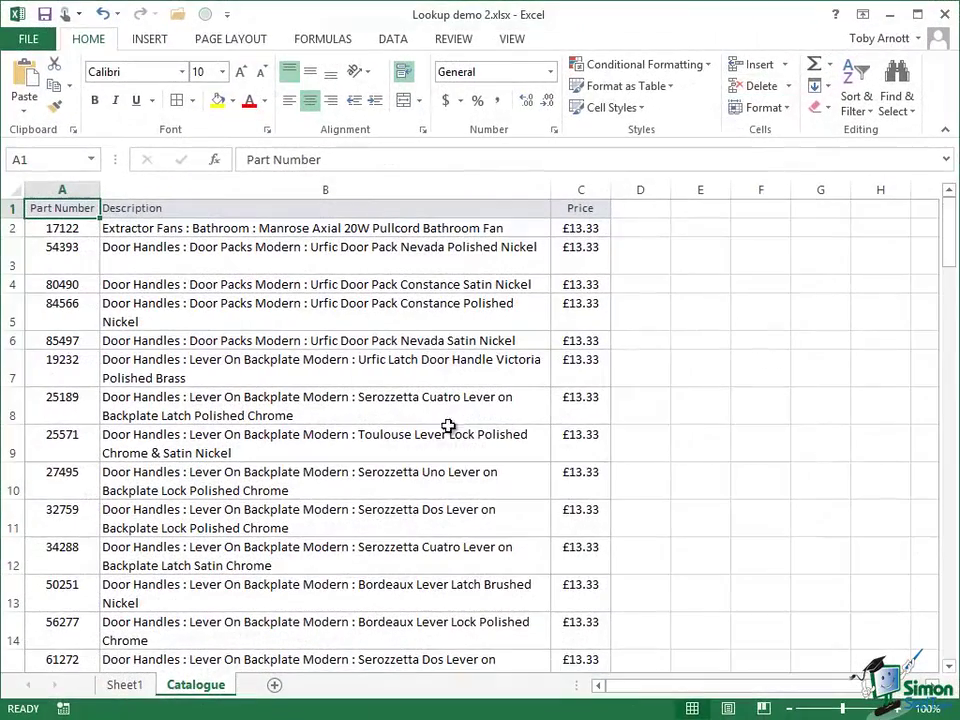
Switch to Sheet1 in Lookup demo 2.xlsx and examine the first Quantity and Part No. cells of the order table.
left_click(124, 686)
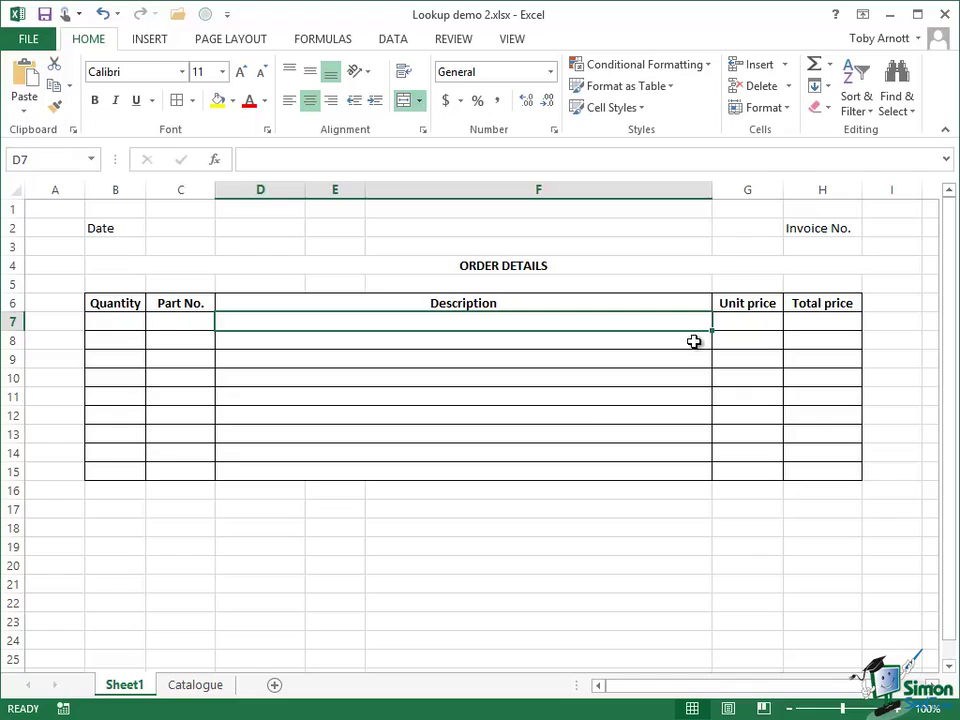
left_click(122, 323)
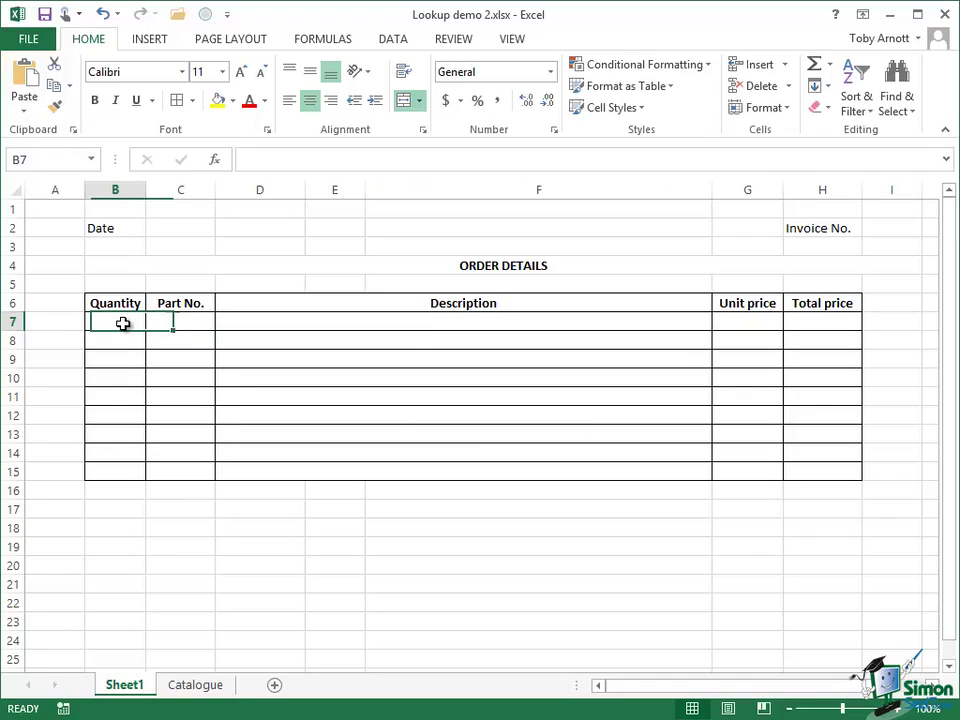
left_click(180, 320)
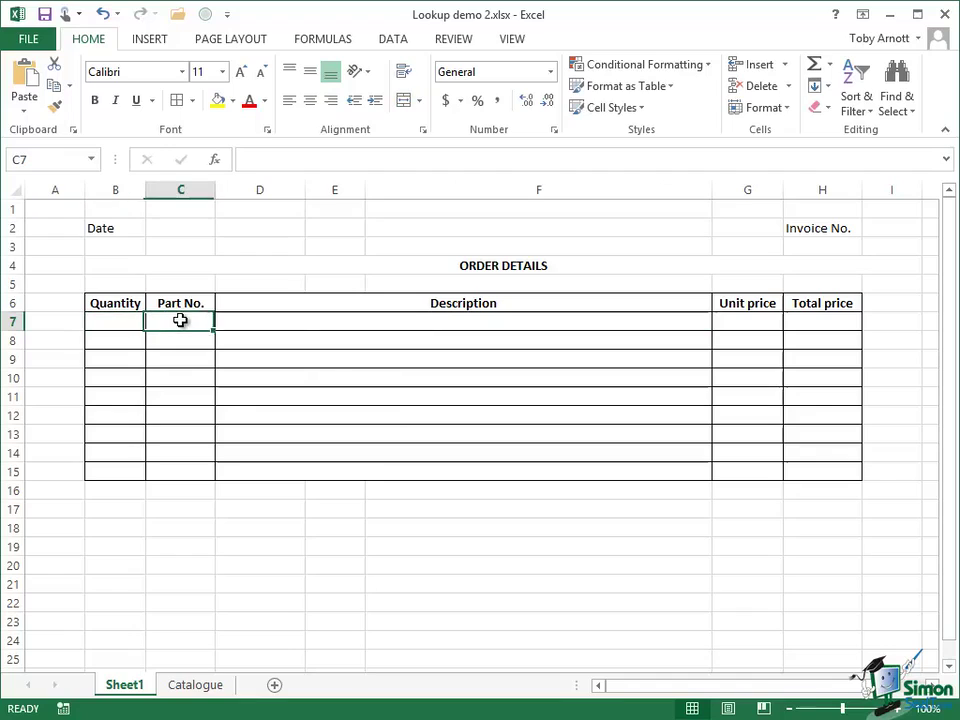
Examine the first order row's Part No., Description, Unit price and Total price cells alongside the columns of the Catalogue sheet.
left_click(253, 324)
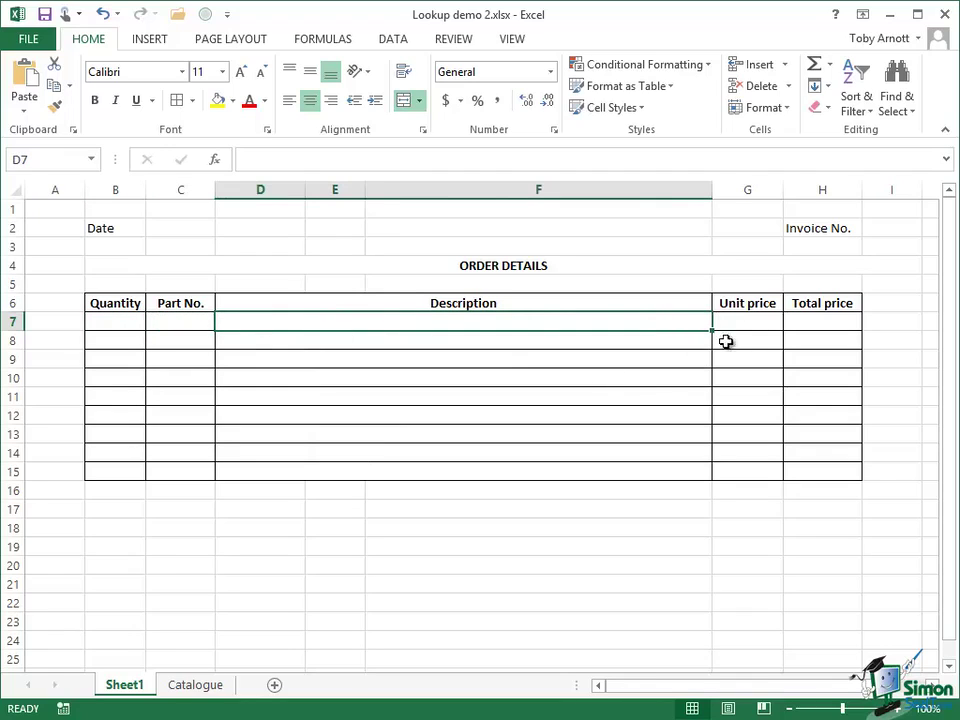
left_click(751, 323)
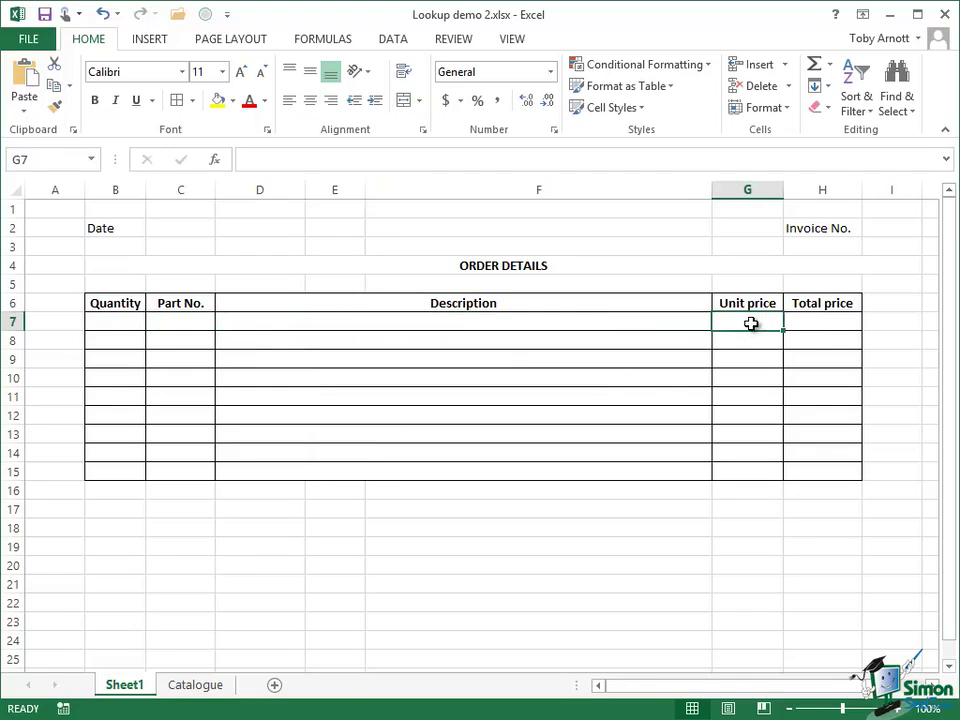
left_click(821, 320)
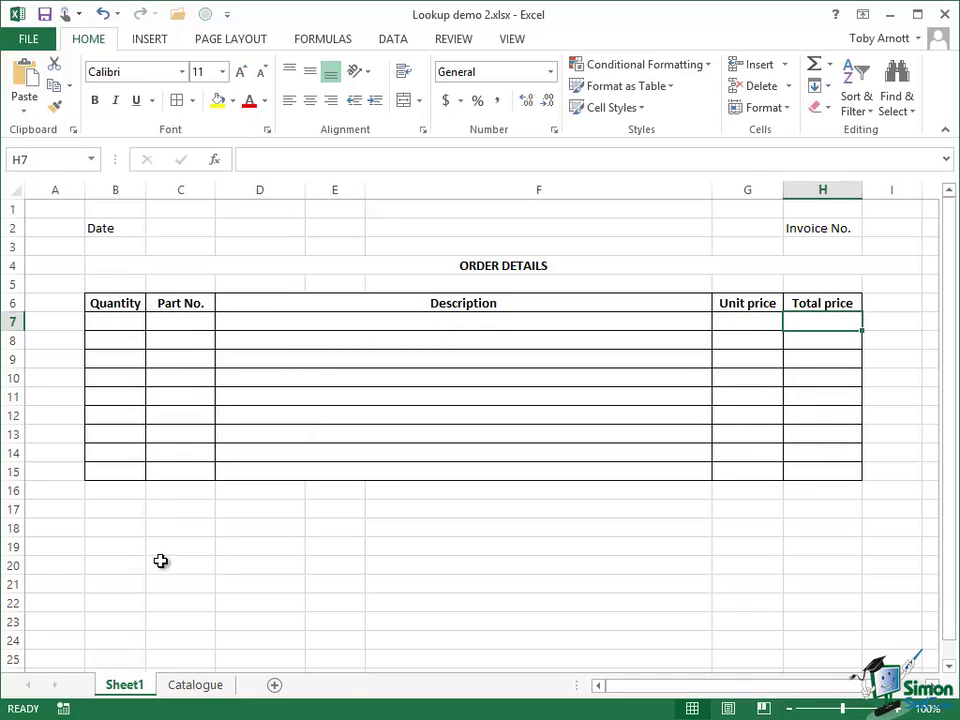
left_click(184, 685)
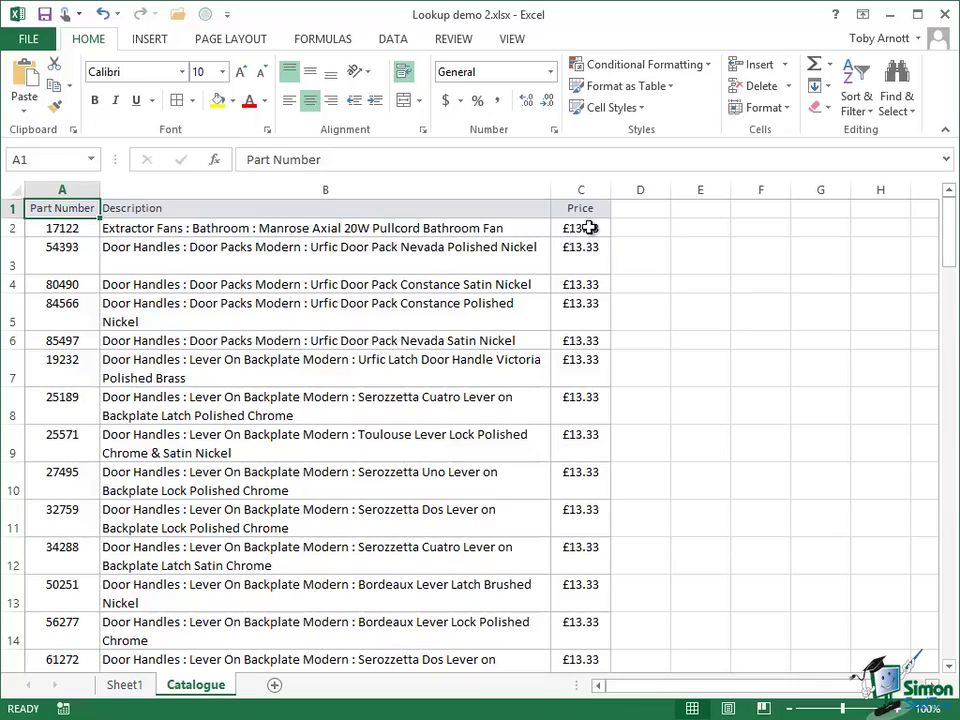
left_click(124, 686)
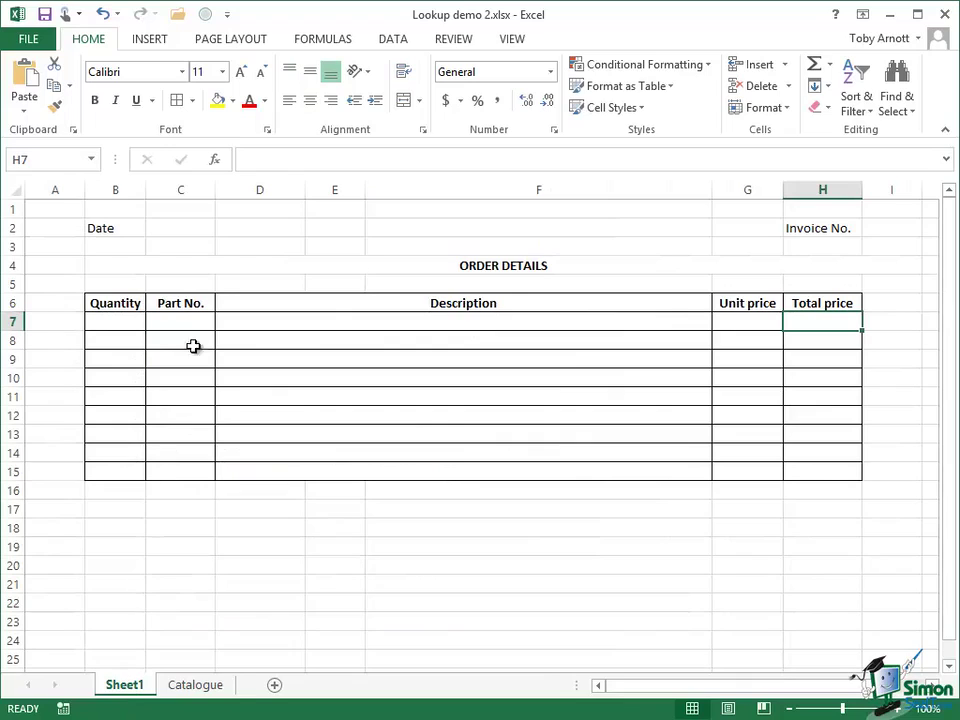
left_click(186, 323)
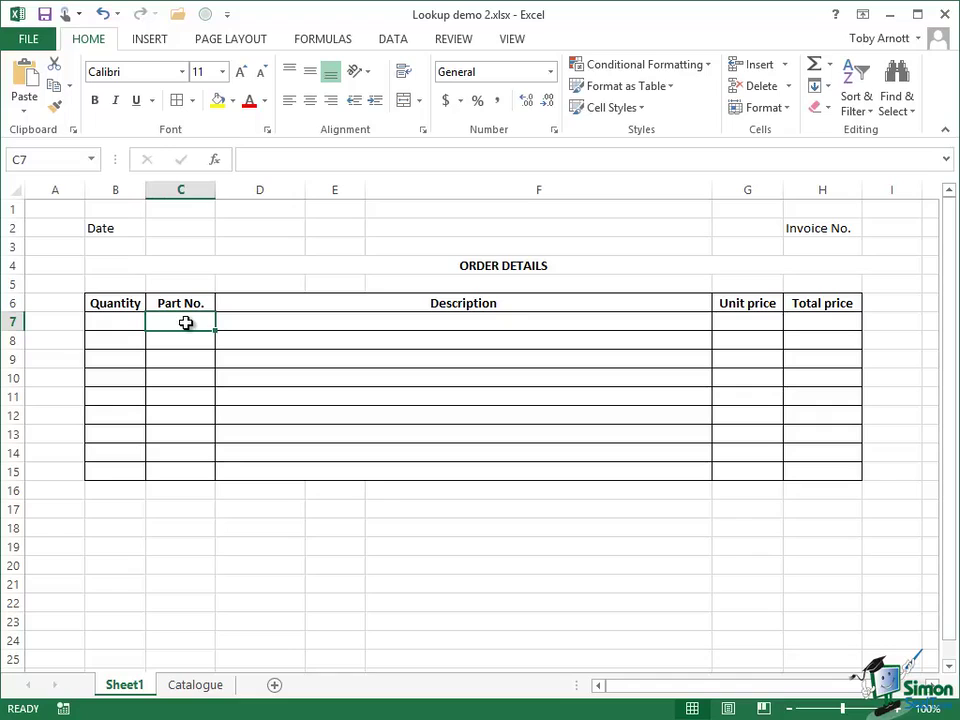
left_click(304, 323)
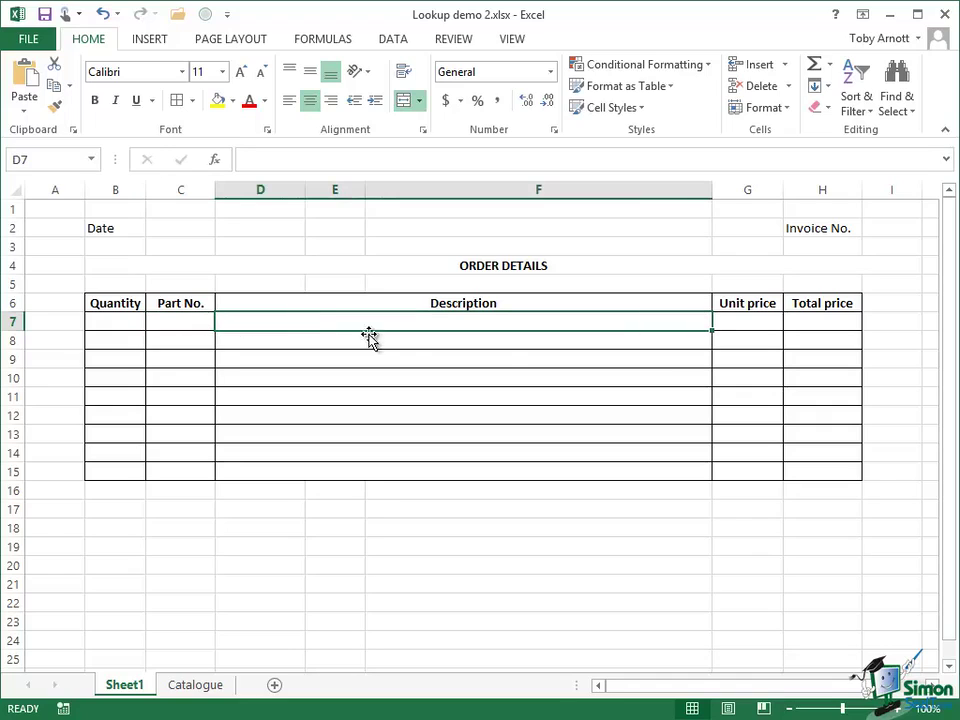
left_click(748, 323)
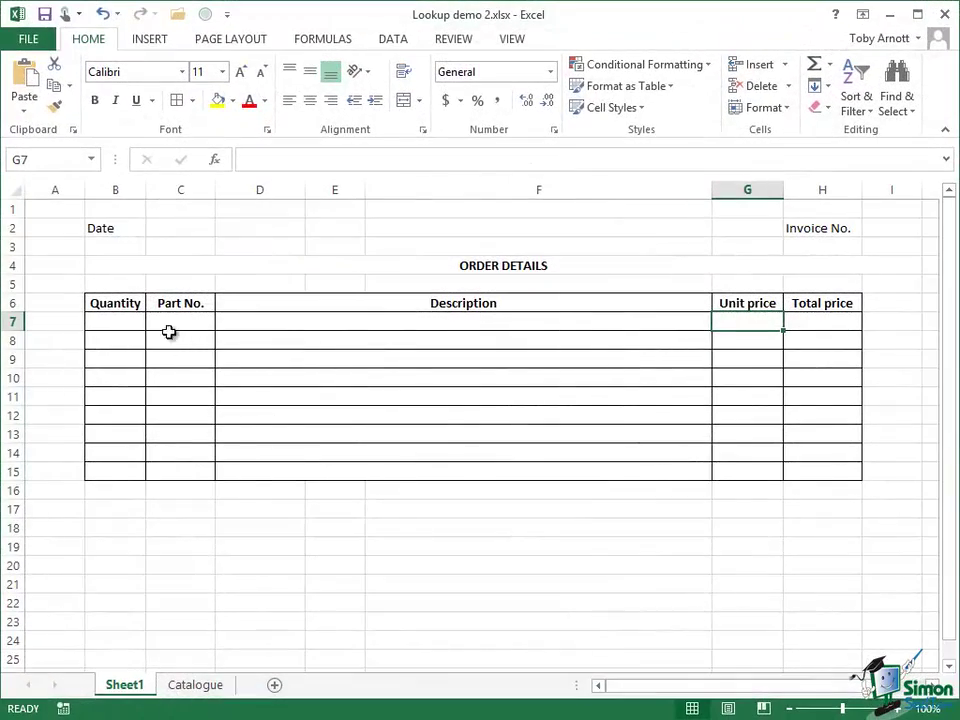
left_click(167, 320)
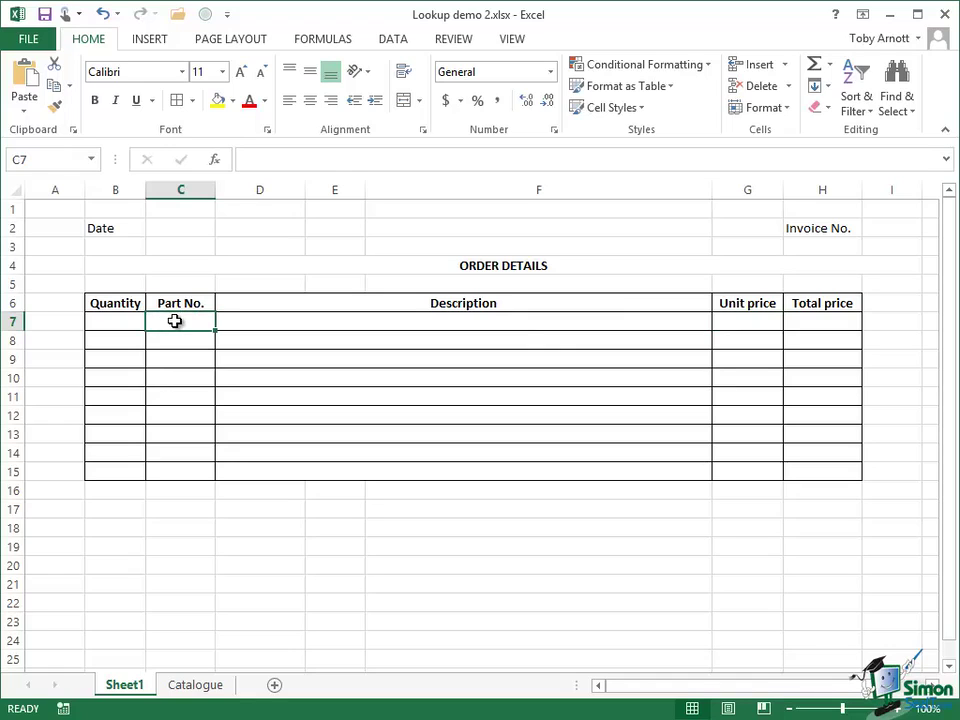
Examine the order of the part numbers in cells A2 to A10 of the Catalogue sheet.
left_click(197, 686)
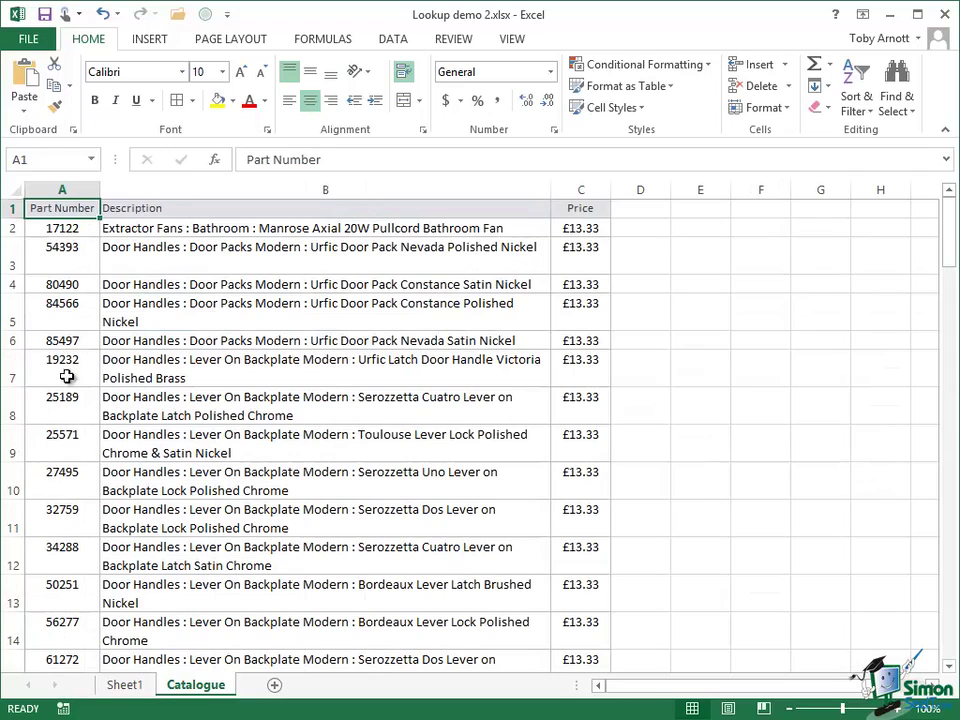
left_click(47, 228)
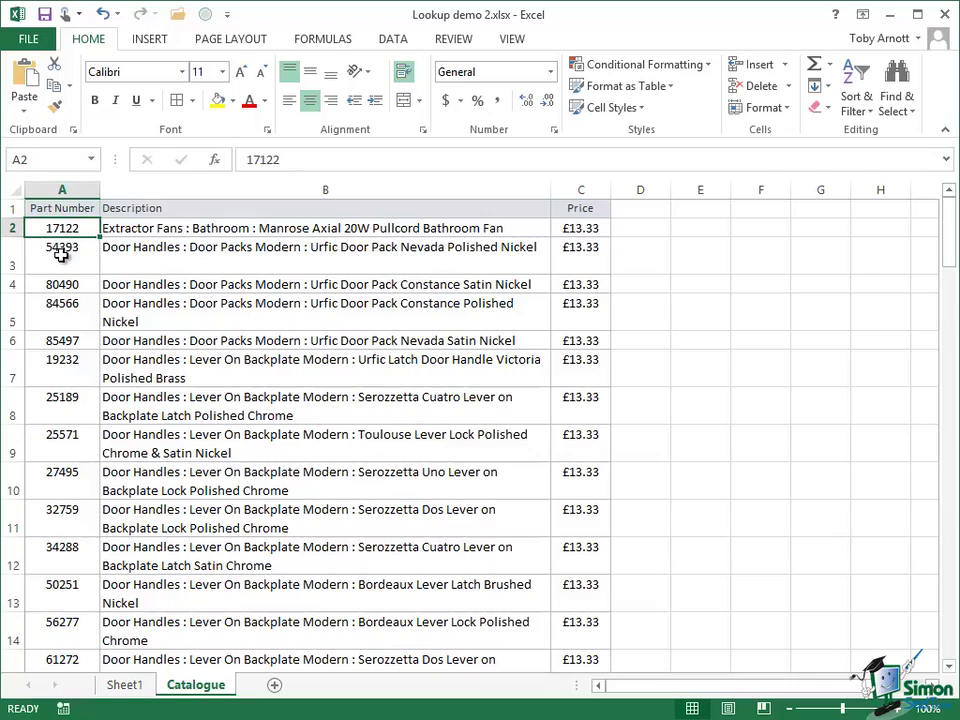
left_click(62, 256)
left_click(66, 284)
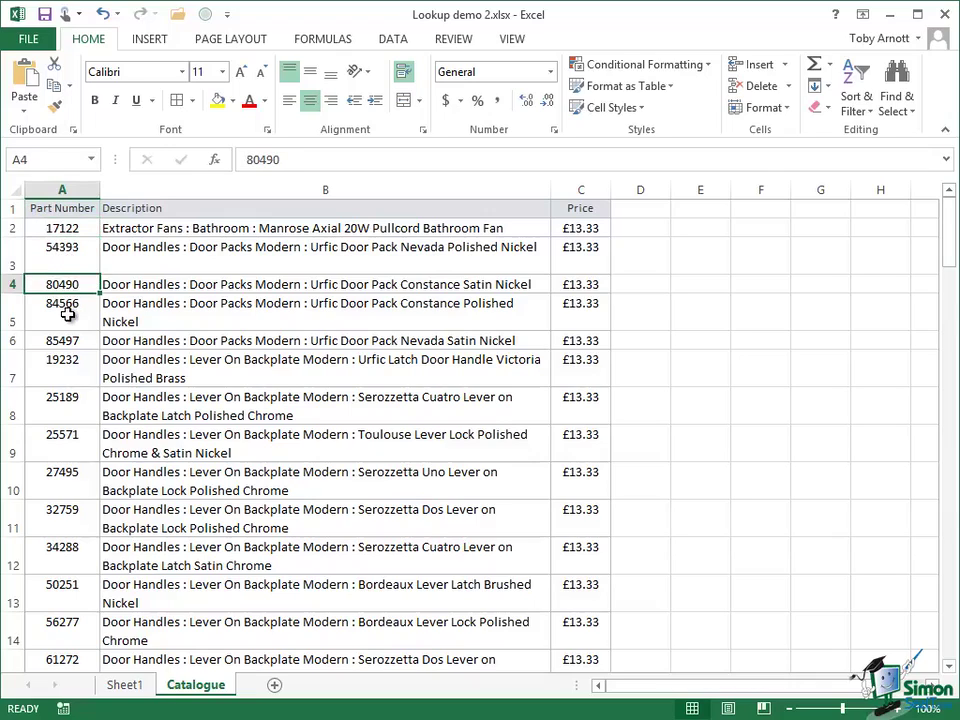
left_click(67, 314)
left_click(64, 356)
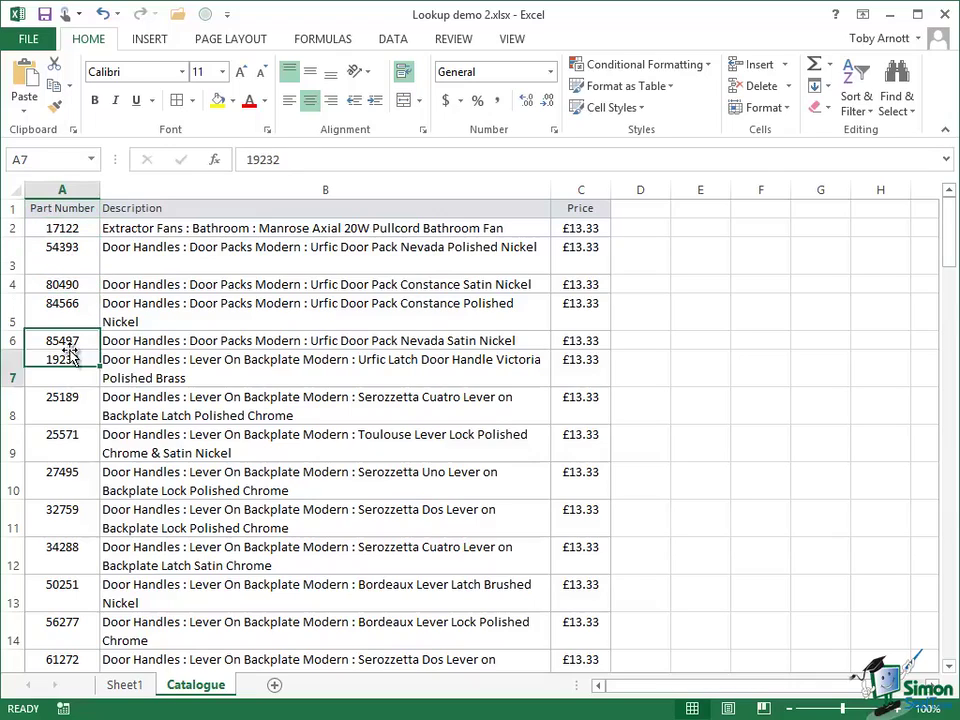
left_click(67, 412)
left_click(55, 442)
left_click(68, 482)
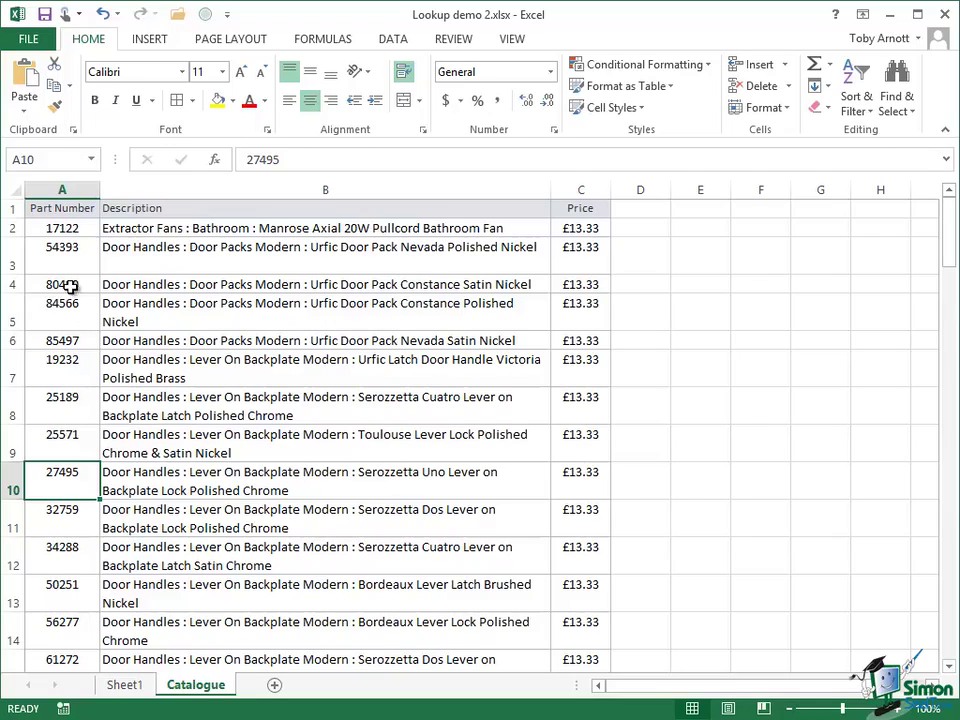
Define the workbook-level name PartsCatalog for the range A2:C85 on the Catalogue sheet, leaving out the header row.
left_click_drag(65, 228, 570, 585)
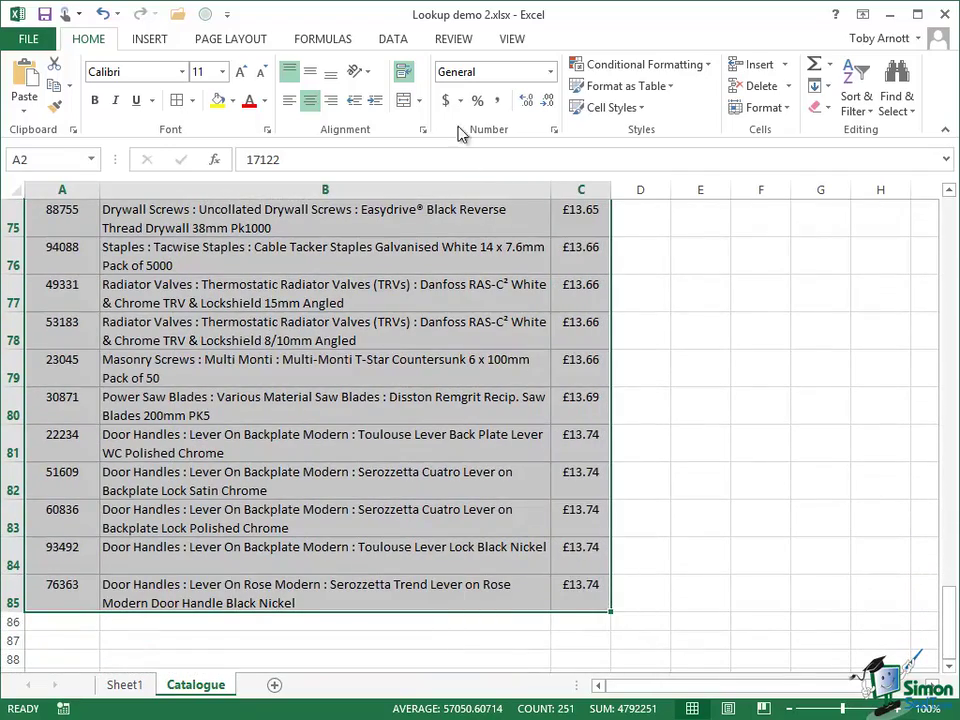
left_click(330, 40)
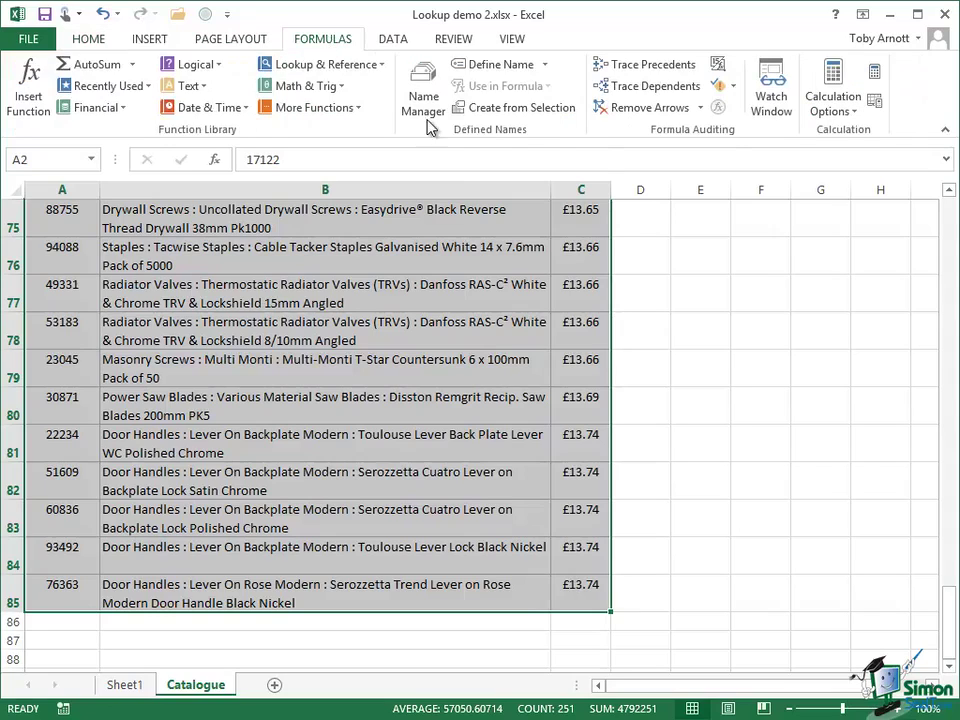
left_click(499, 65)
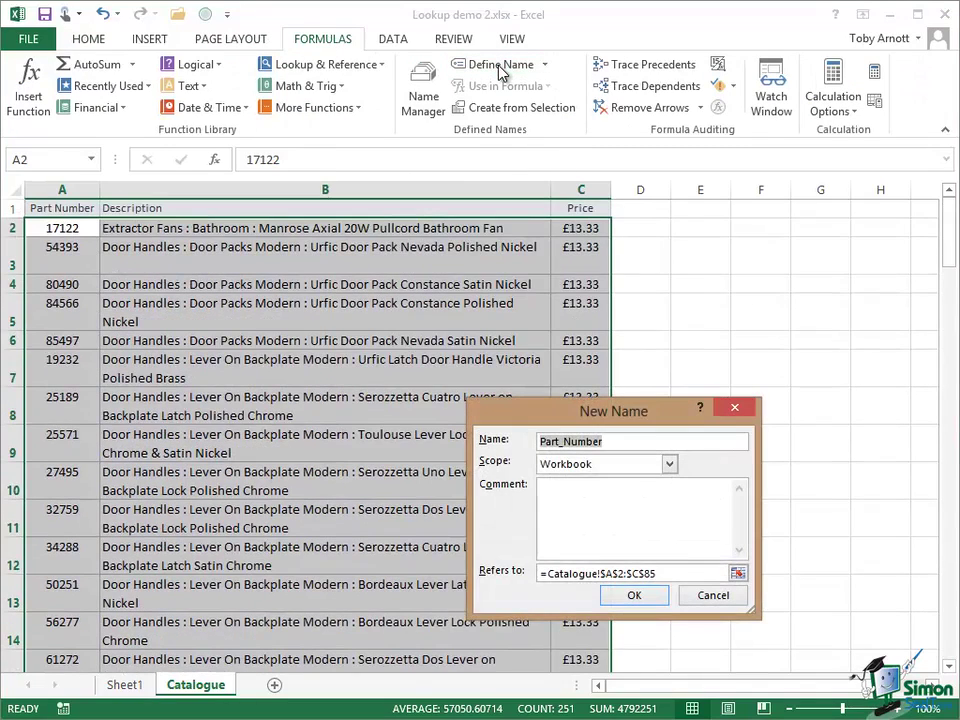
type("PartsCatalog")
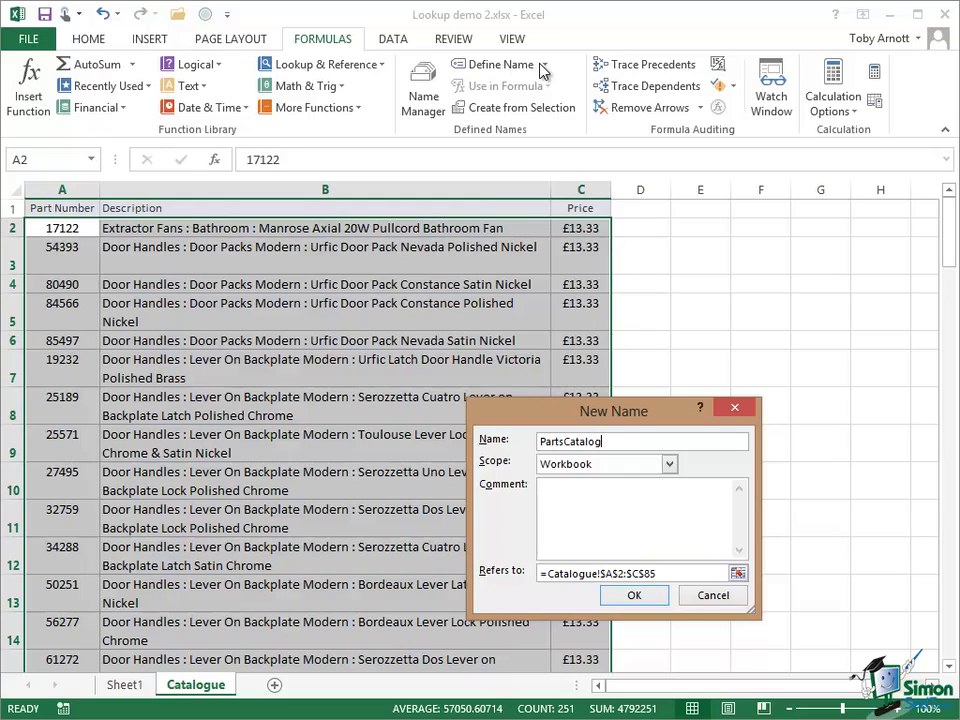
left_click(636, 595)
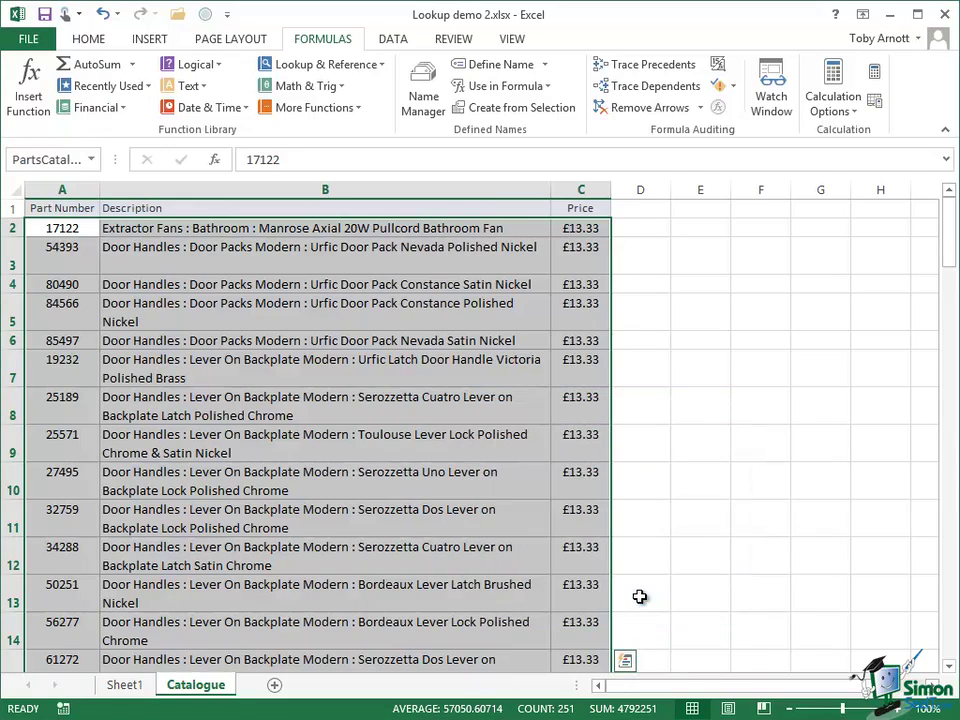
Start a VLOOKUP formula in Description cell D7 of Sheet1 with C7 as the lookup value.
left_click(125, 686)
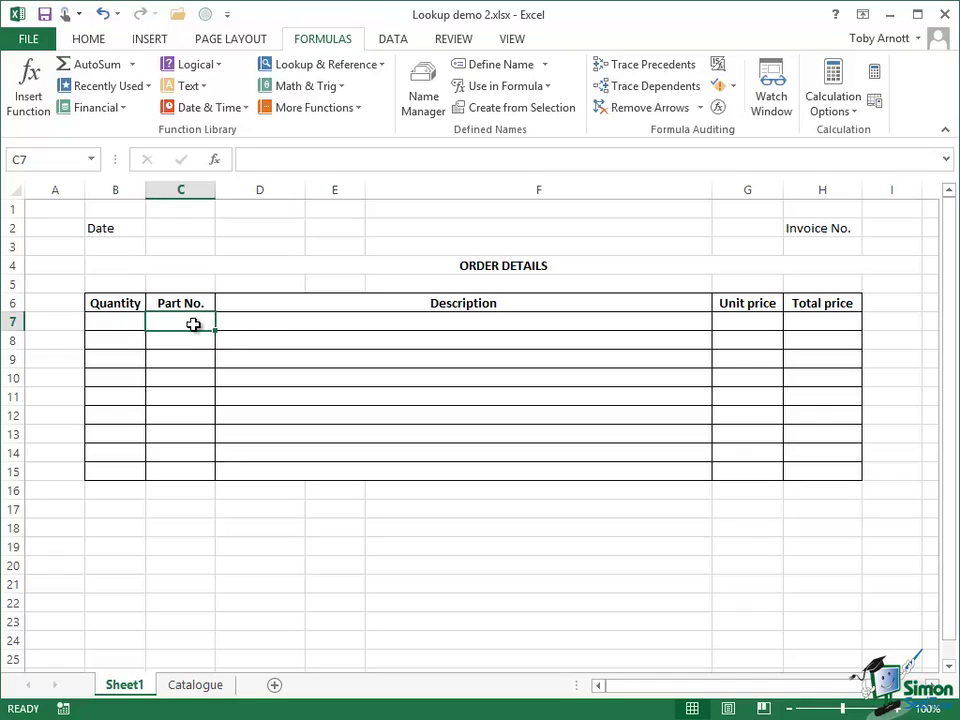
left_click(269, 324)
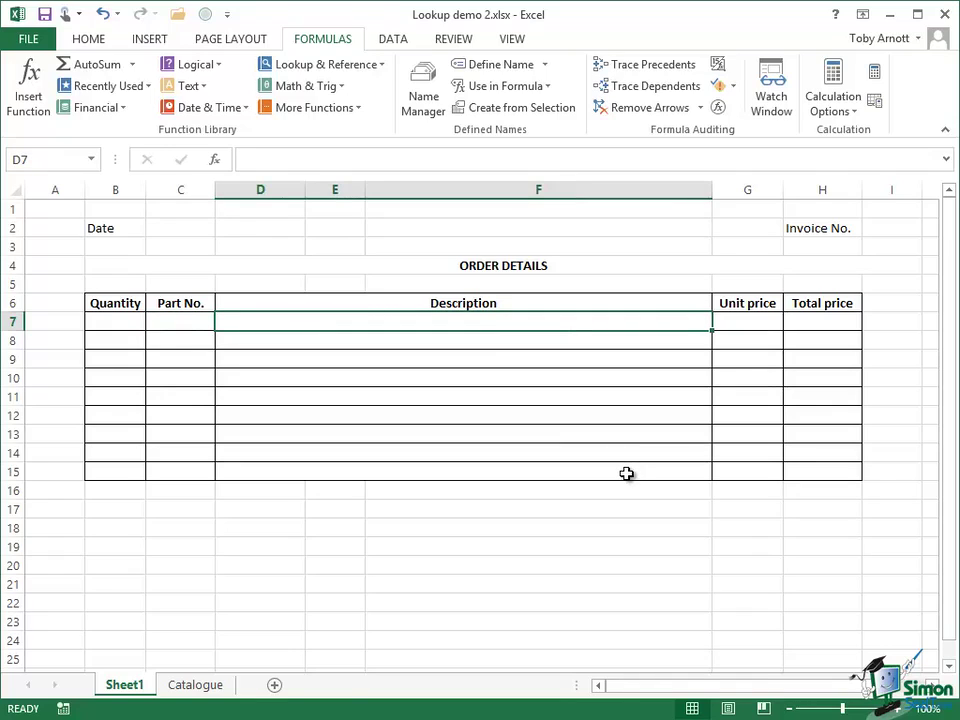
type("=")
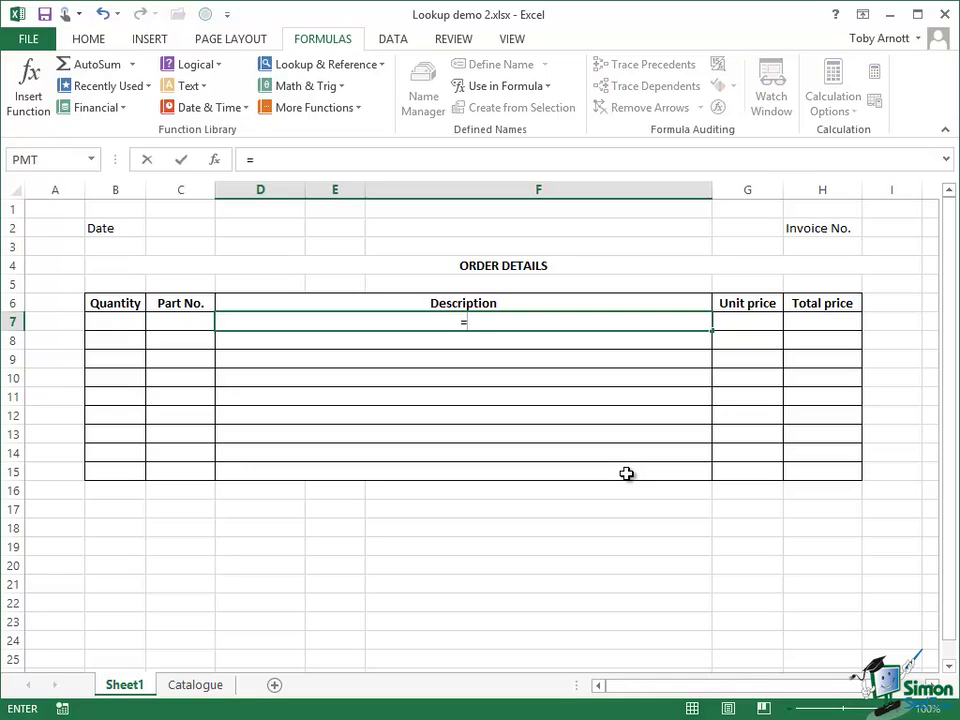
type("VLOOKUP")
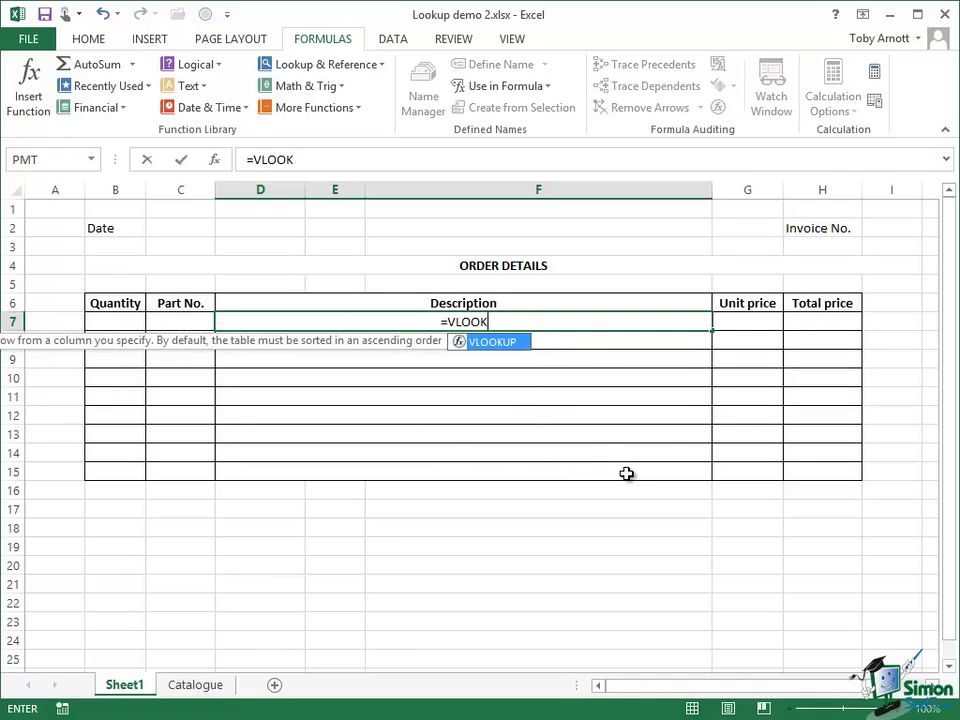
double_click(481, 343)
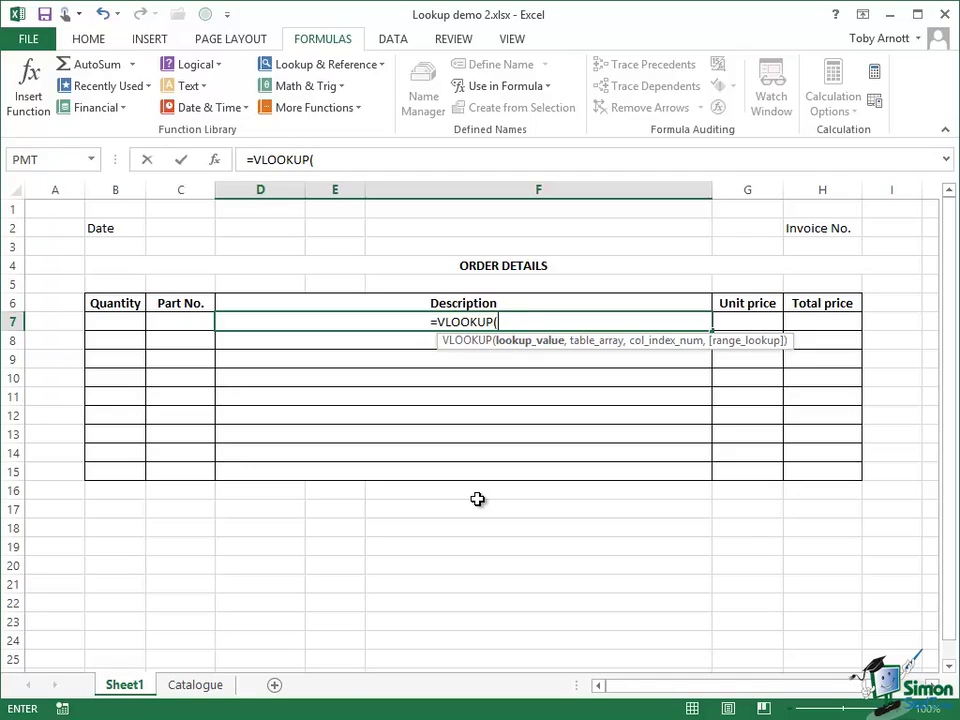
type("C7,")
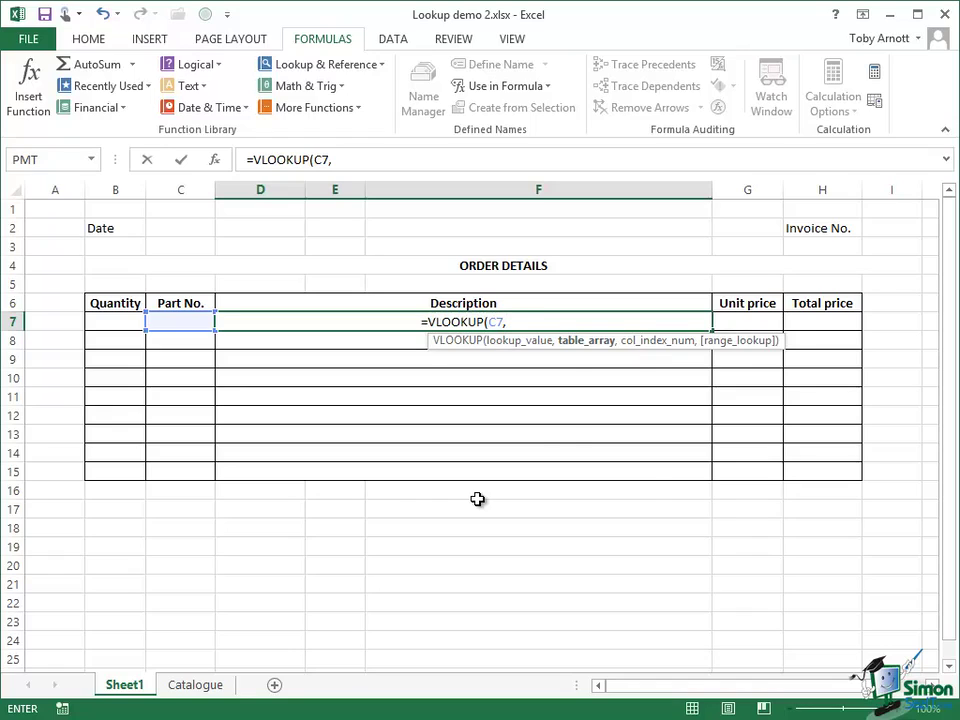
Complete the VLOOKUP formula in D7 with table array PartsCatalog, column index 2 and FALSE for an exact match.
type("P")
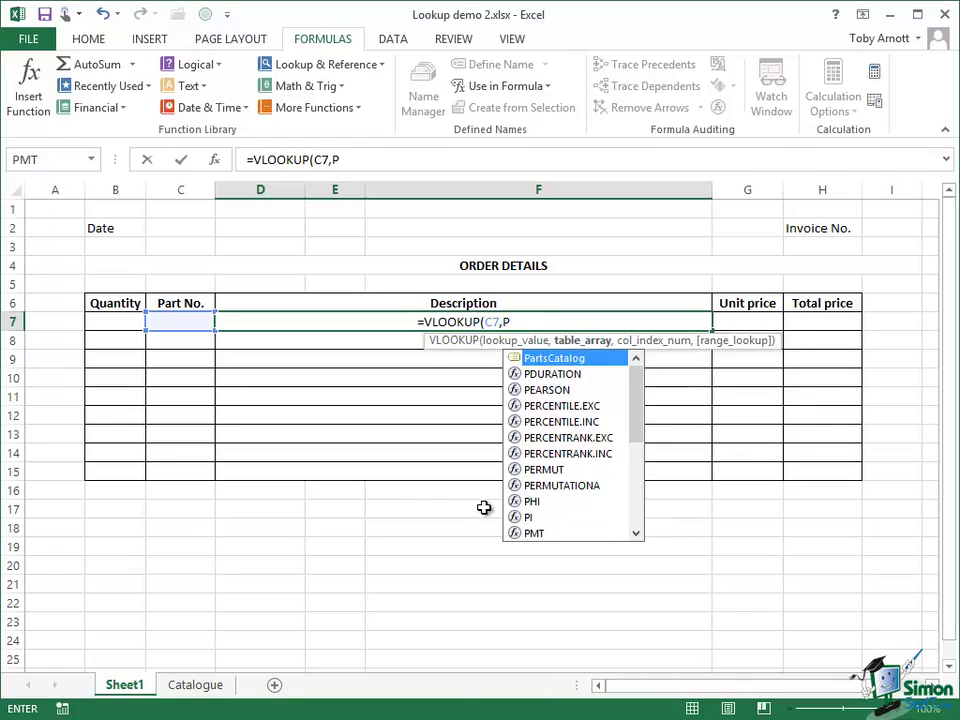
double_click(561, 358)
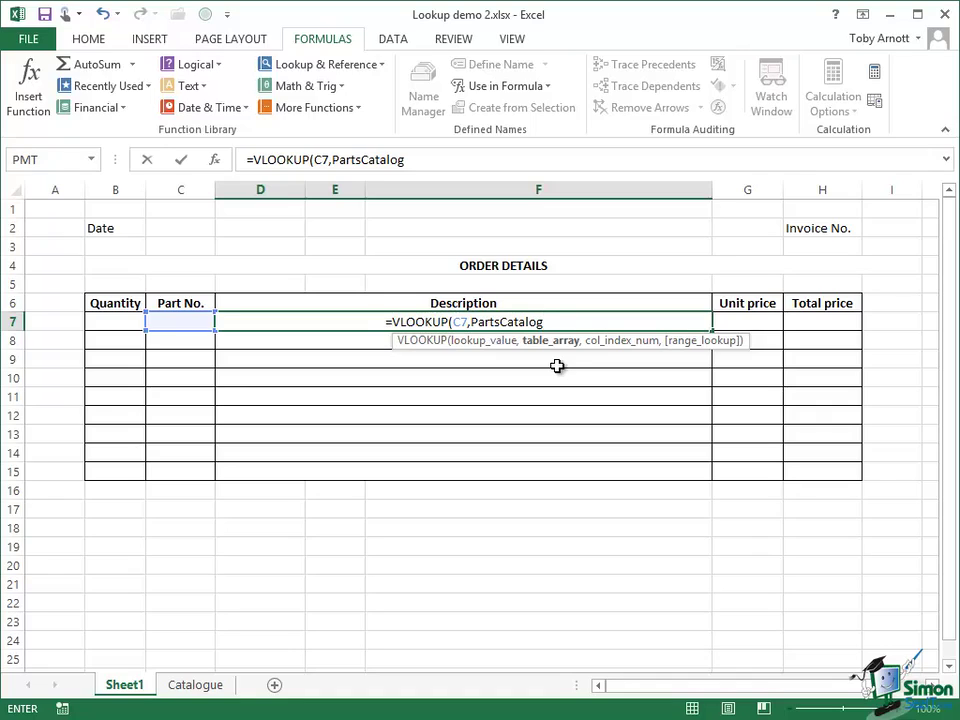
type(",")
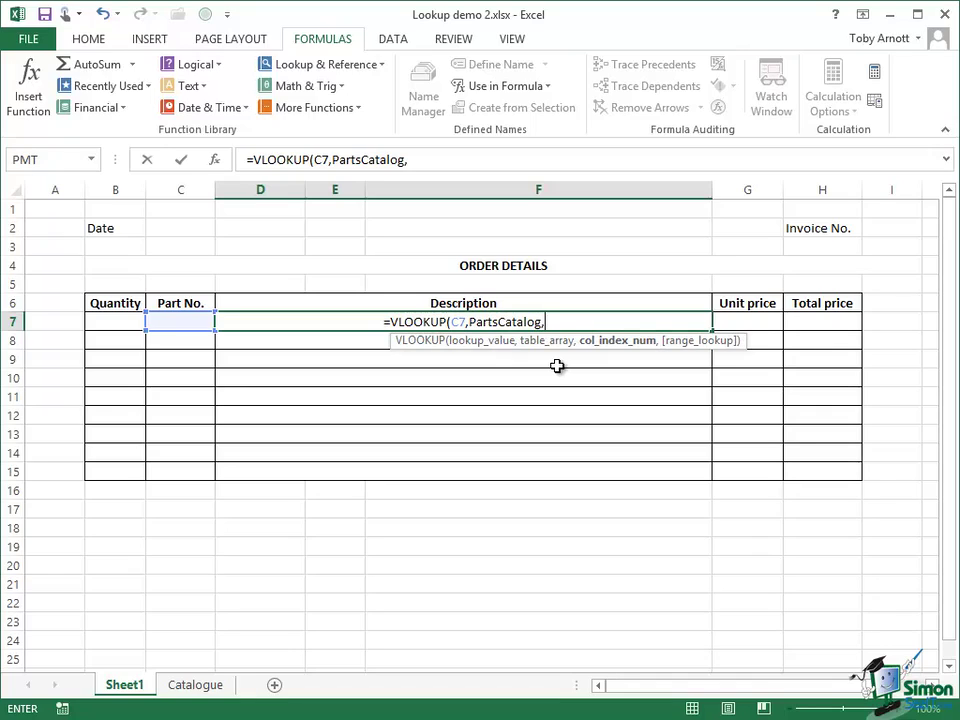
type("2")
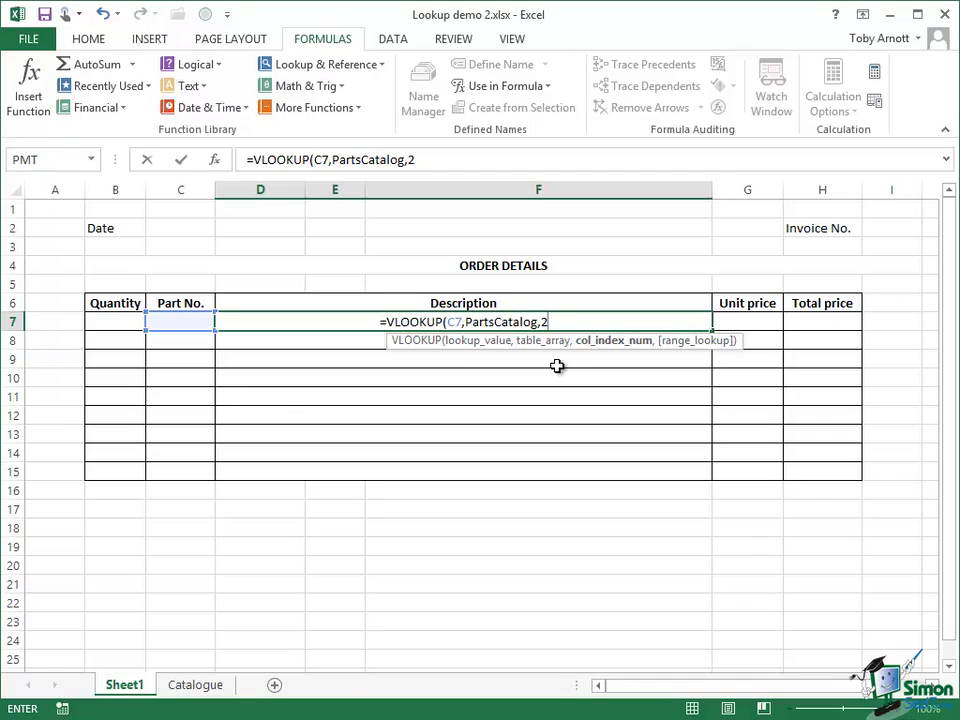
type(",")
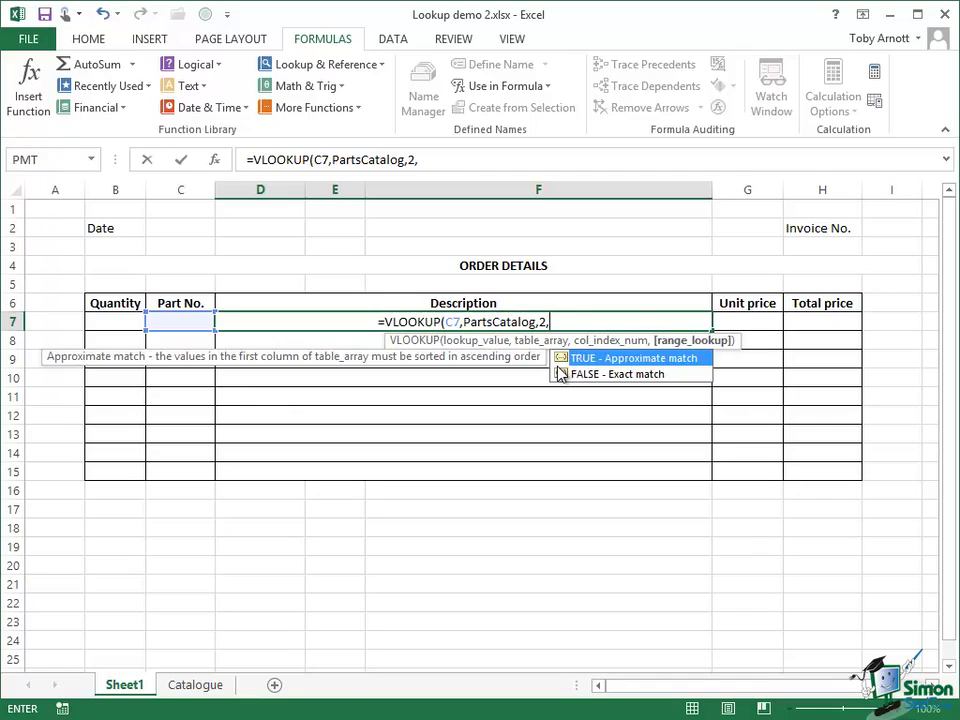
type("FAL")
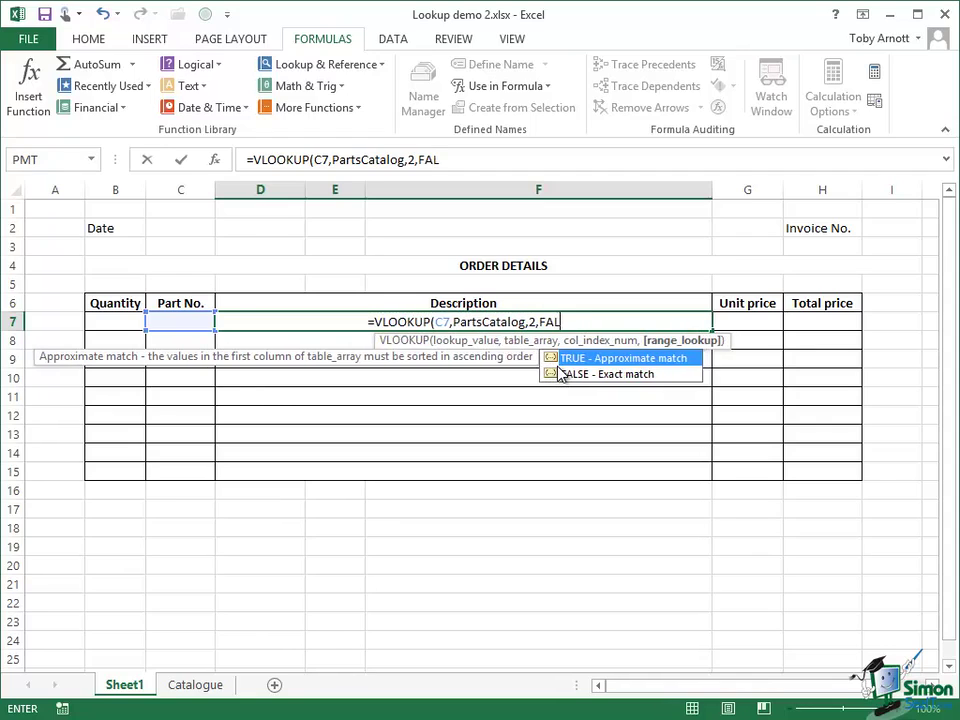
type("SE)")
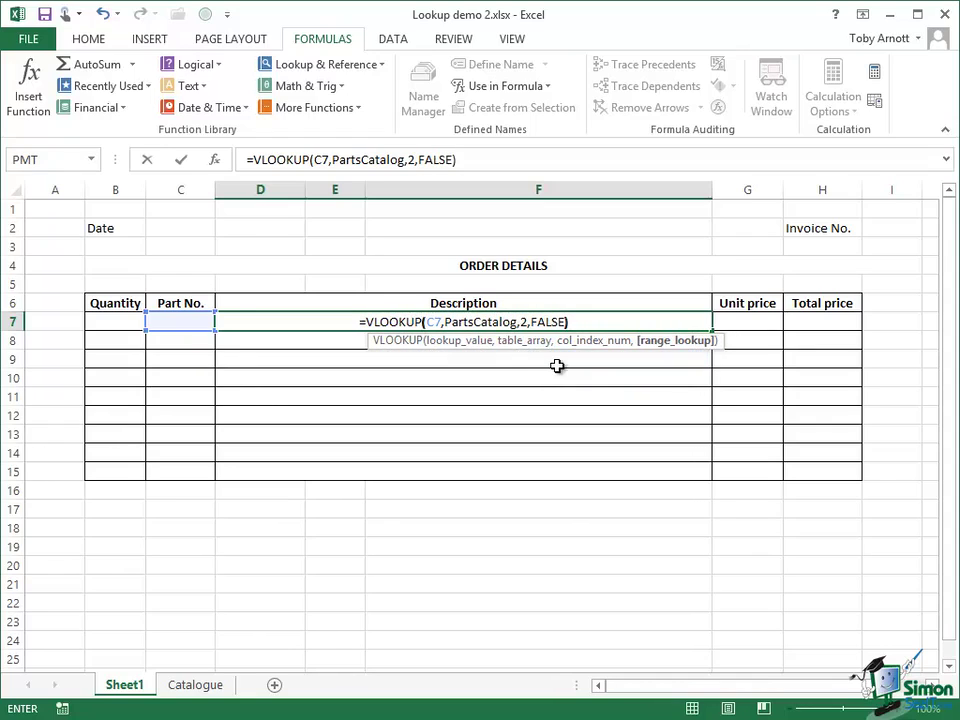
left_click(181, 159)
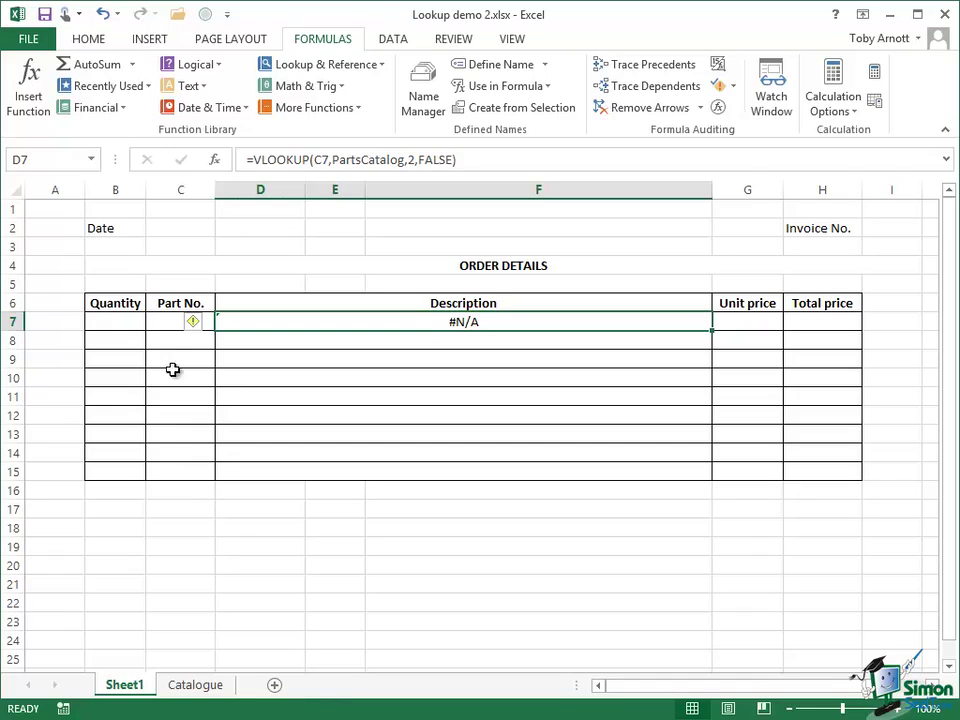
Enter part number 25189 in the first Part No. cell, C7, of the order form.
left_click(173, 321)
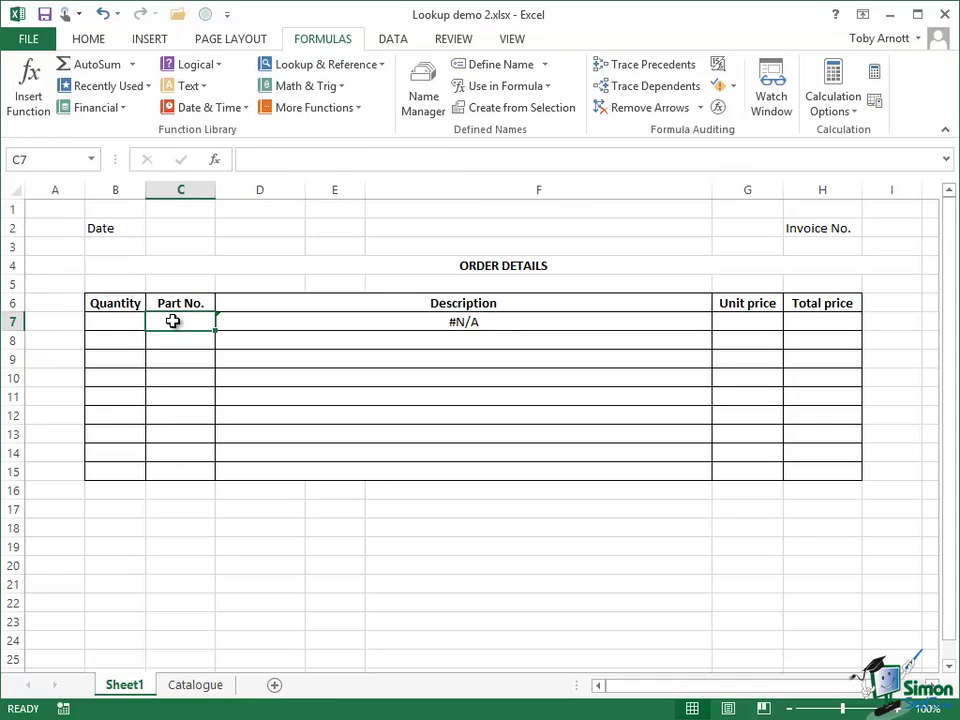
type("2518")
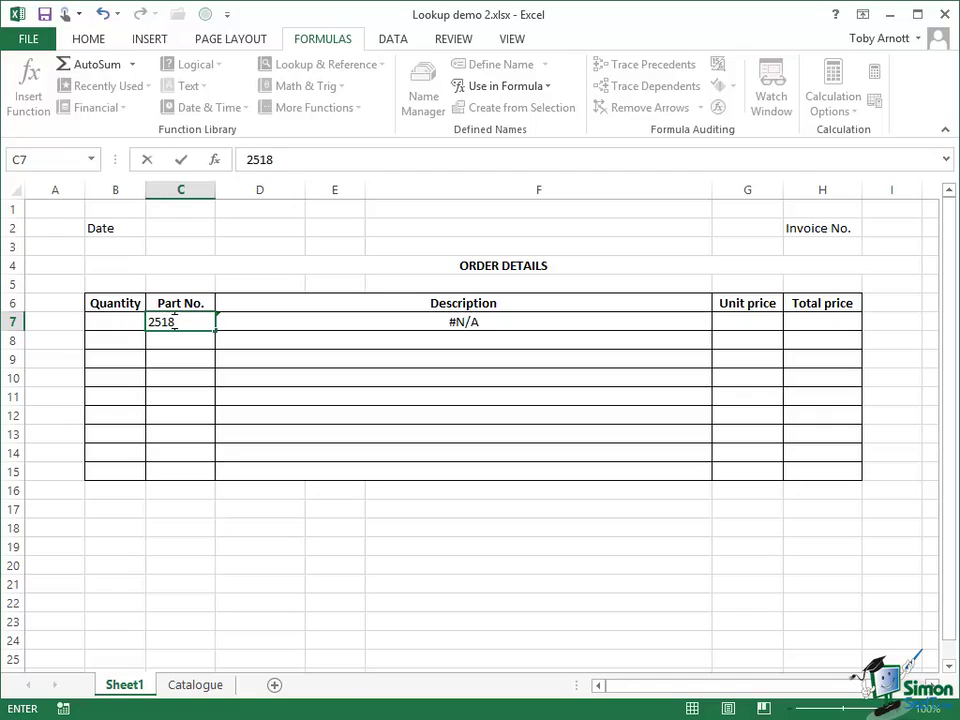
type("9")
key("ctrl+Return")
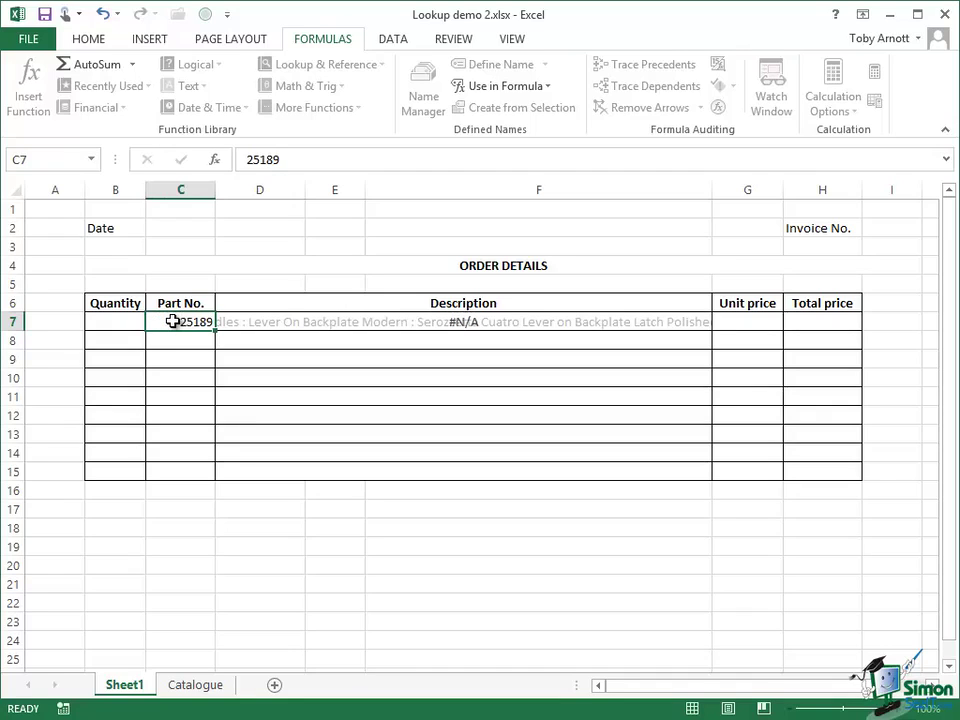
key("Return")
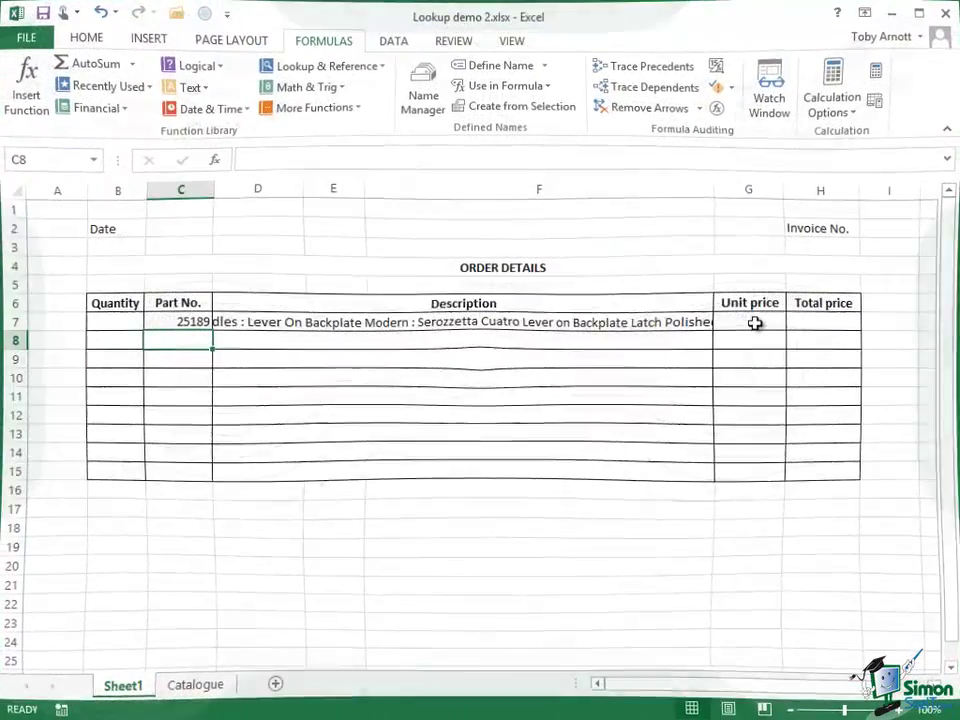
Enter a VLOOKUP formula in Unit price cell G7 with lookup value C7, table array PartsCatalog, column index 3 and FALSE for an exact match.
left_click(752, 323)
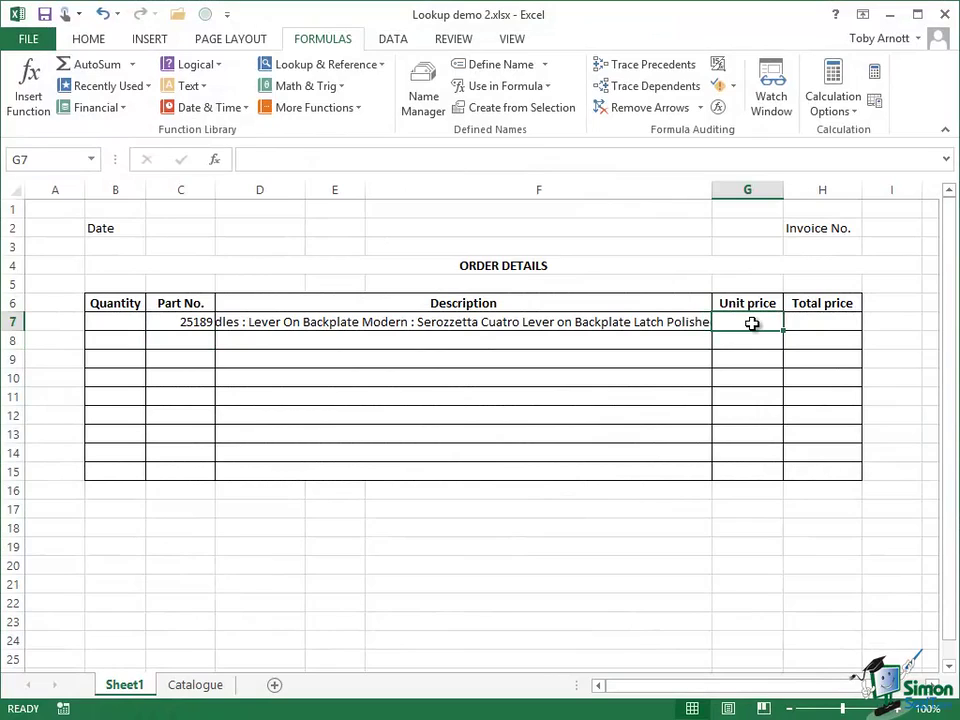
left_click(247, 159)
type("=VL")
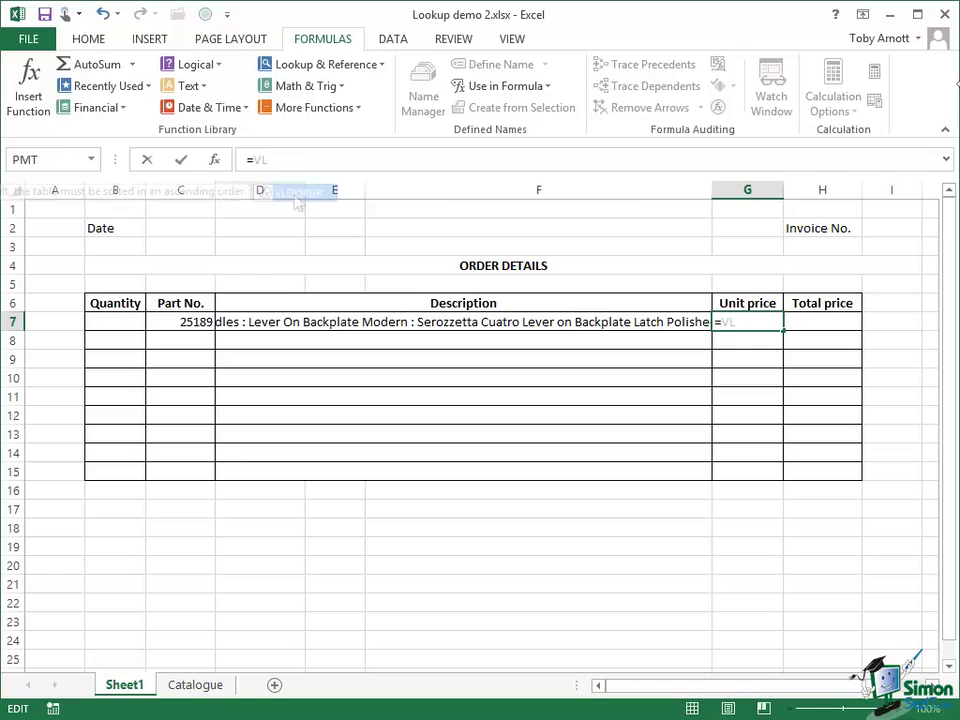
double_click(293, 196)
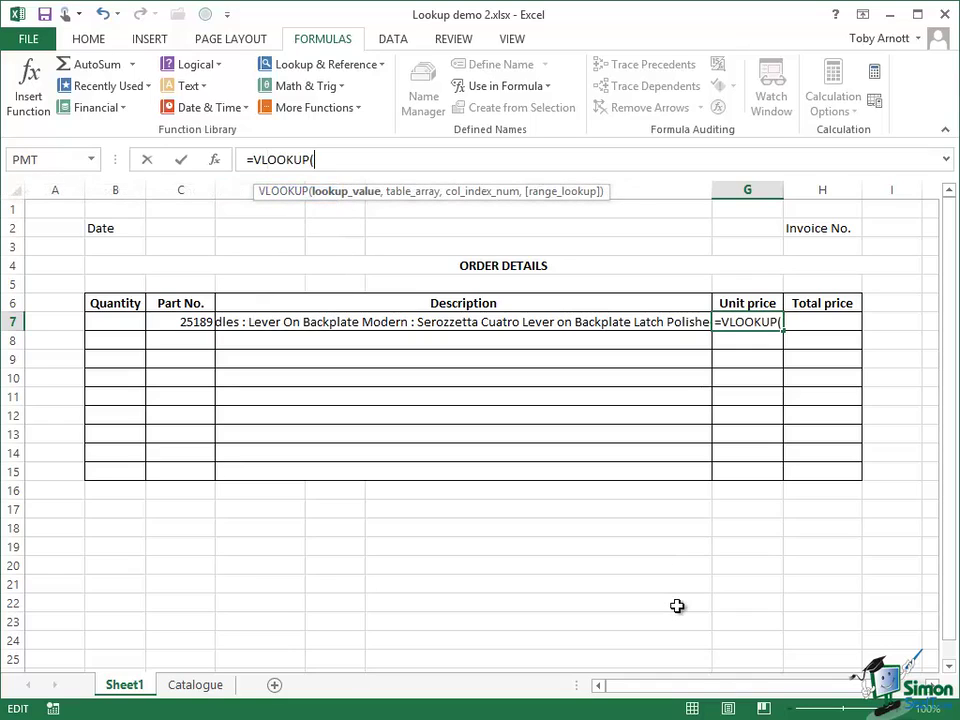
type("c")
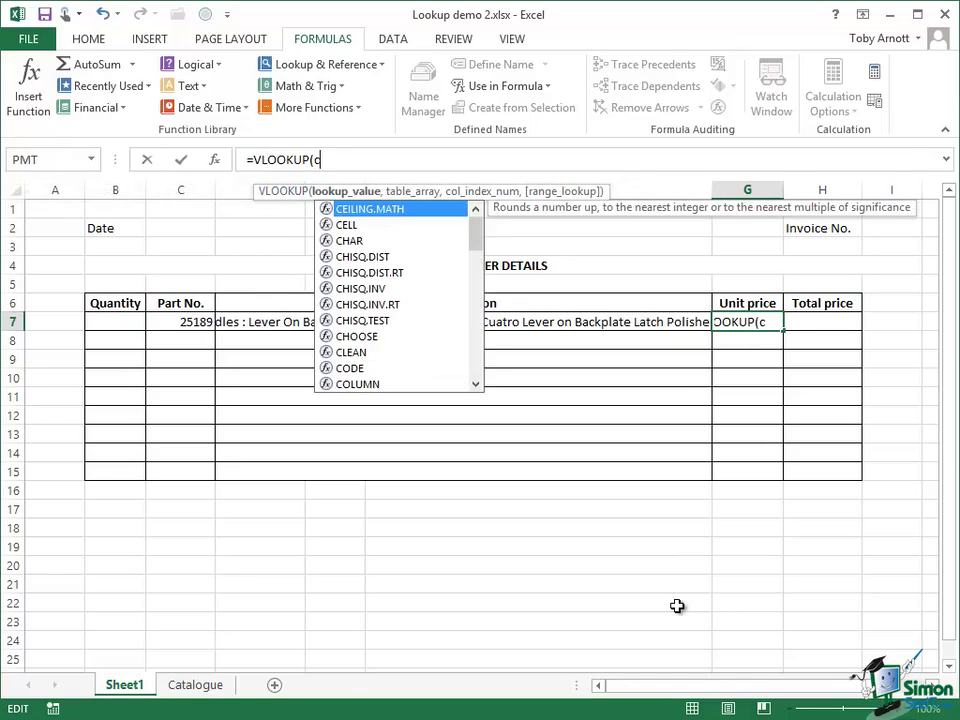
type("7,Pa")
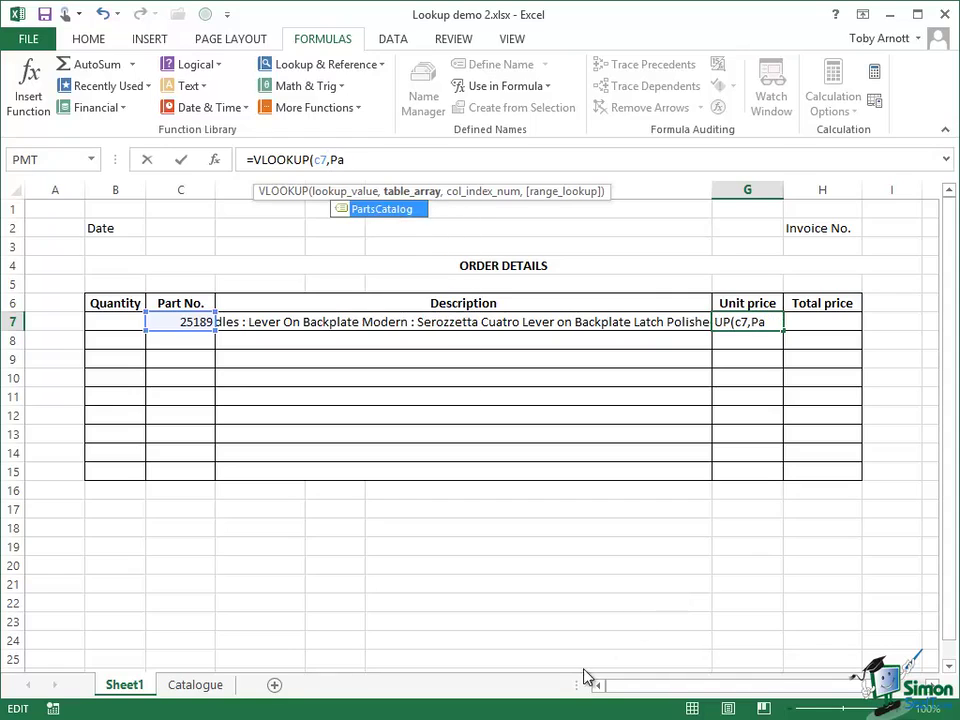
double_click(384, 210)
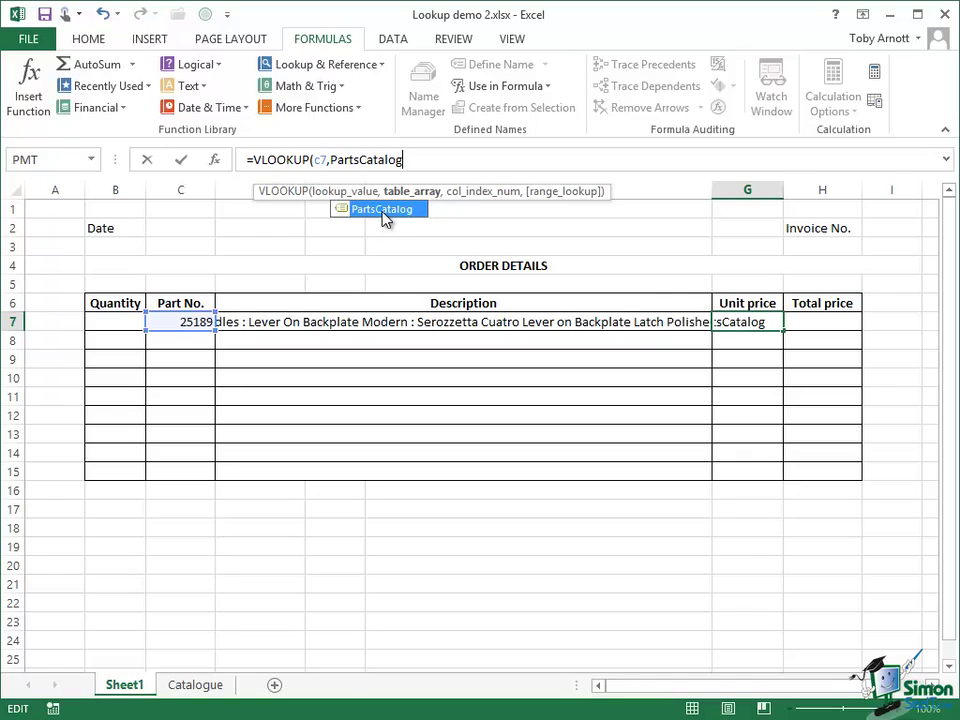
type(",")
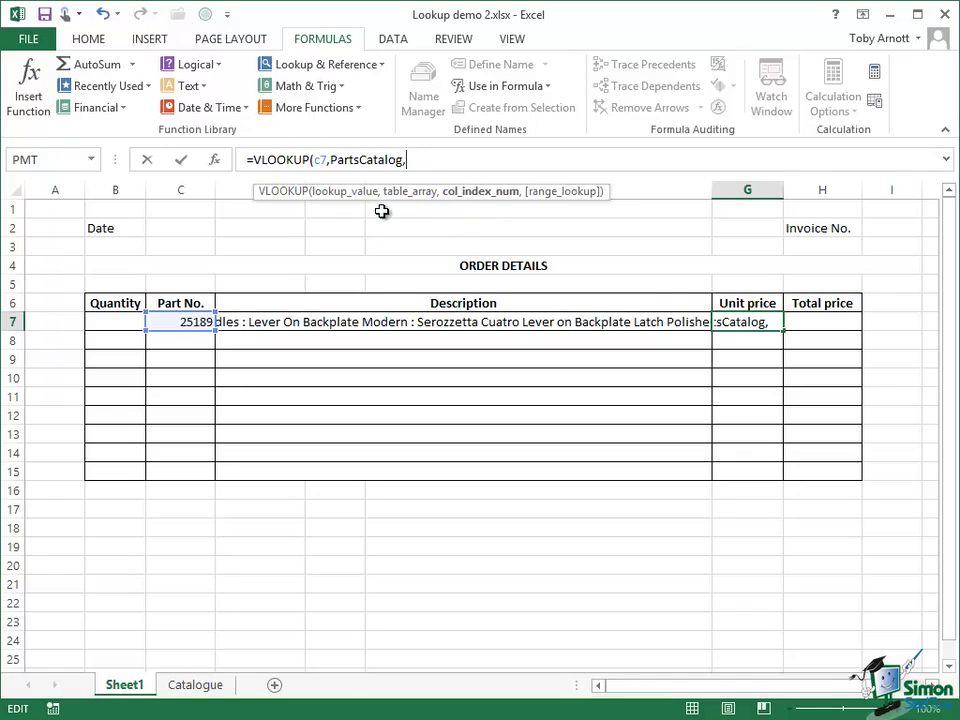
type("3,")
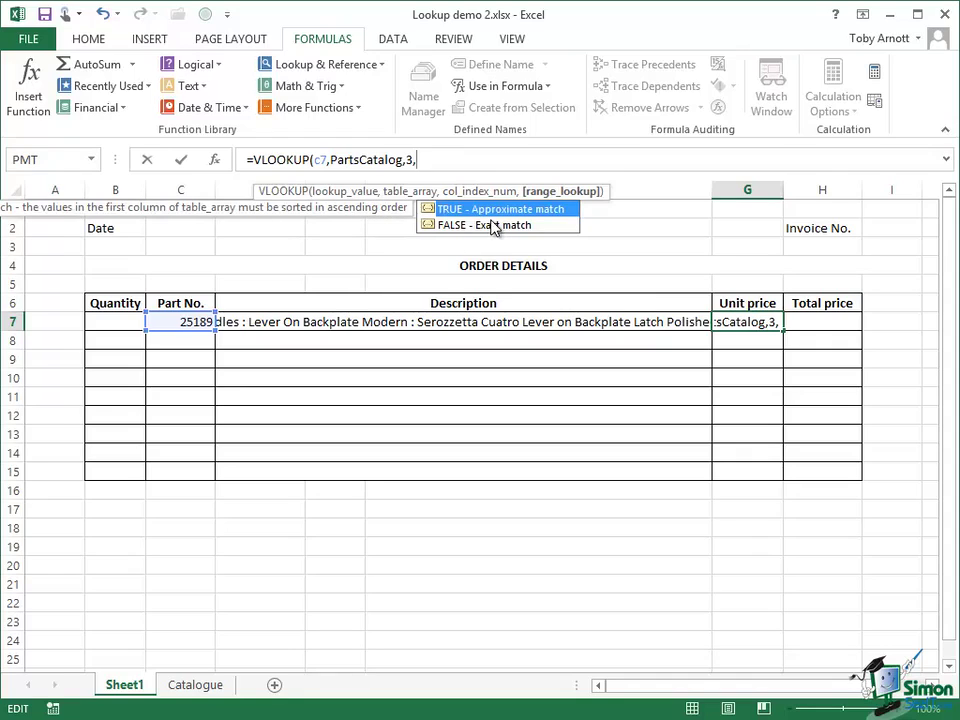
double_click(493, 223)
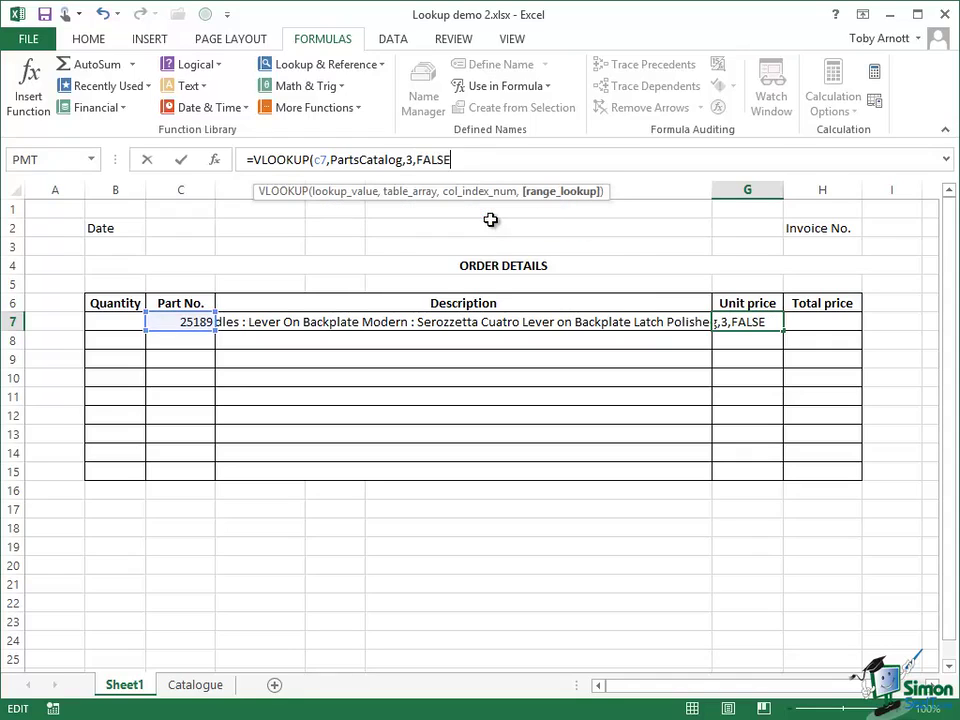
left_click(183, 160)
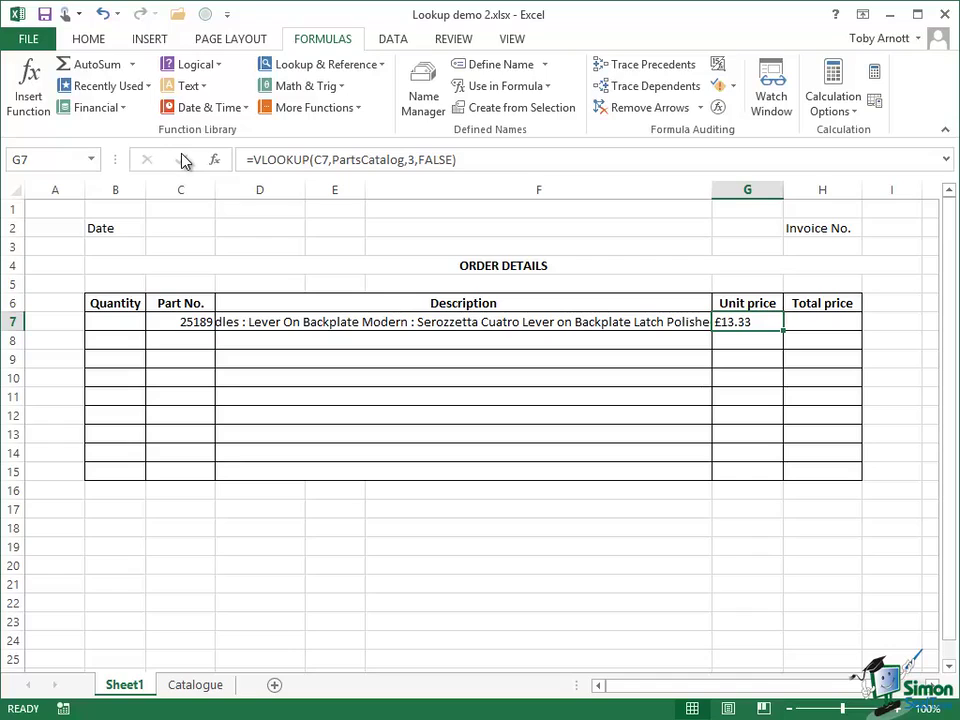
Try filling the Description formula from D7 down to row 14, and undo the fill.
left_click(104, 323)
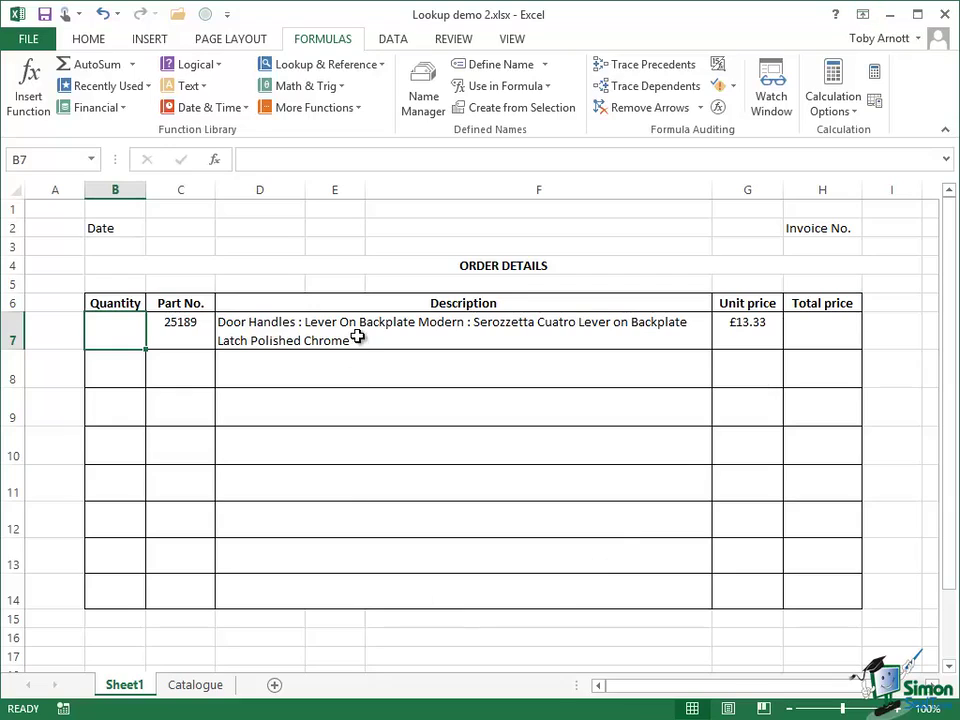
left_click_drag(355, 332, 318, 600)
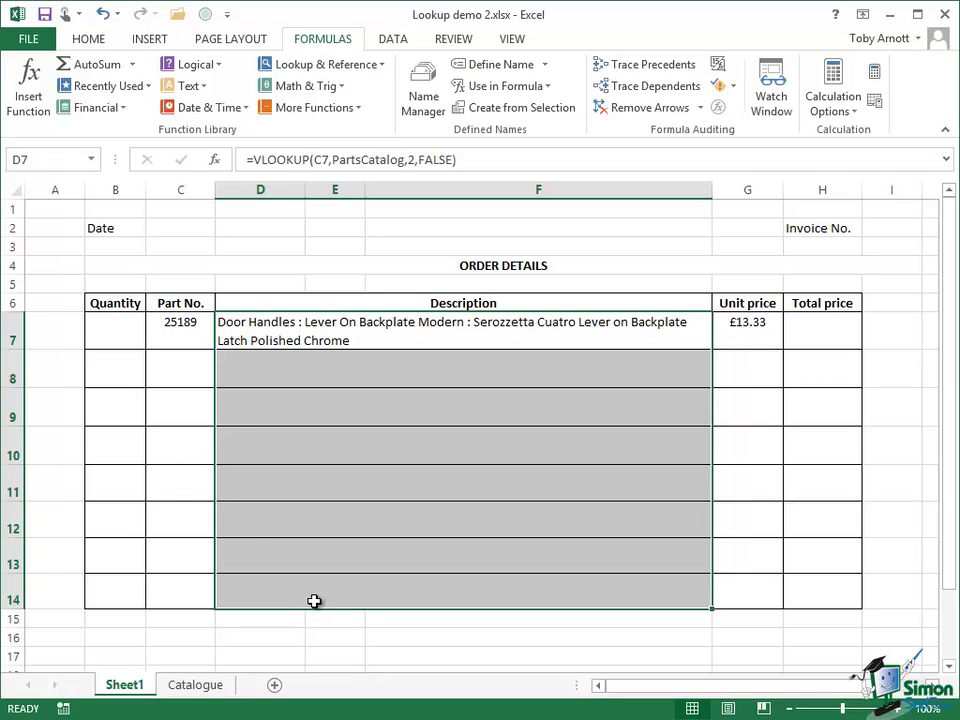
key("ctrl+d")
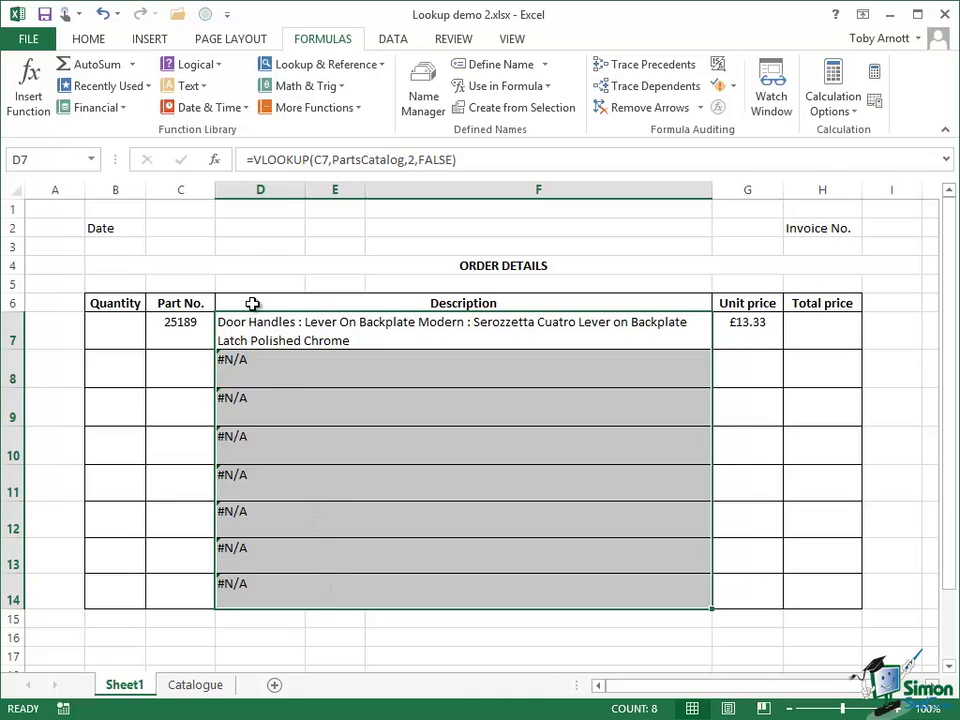
left_click(104, 13)
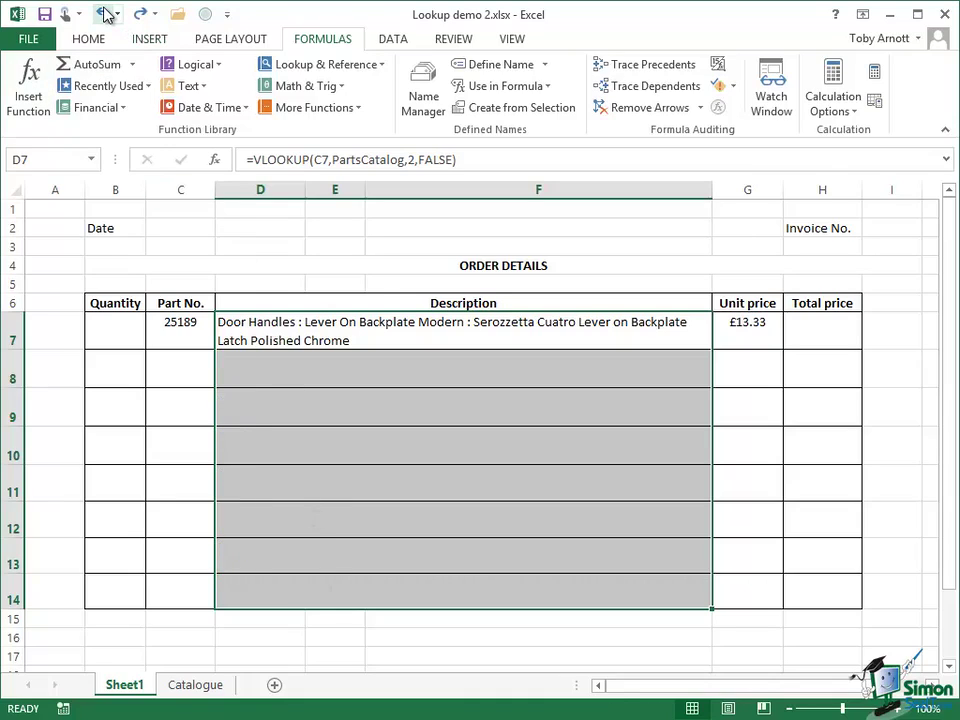
left_click(393, 324)
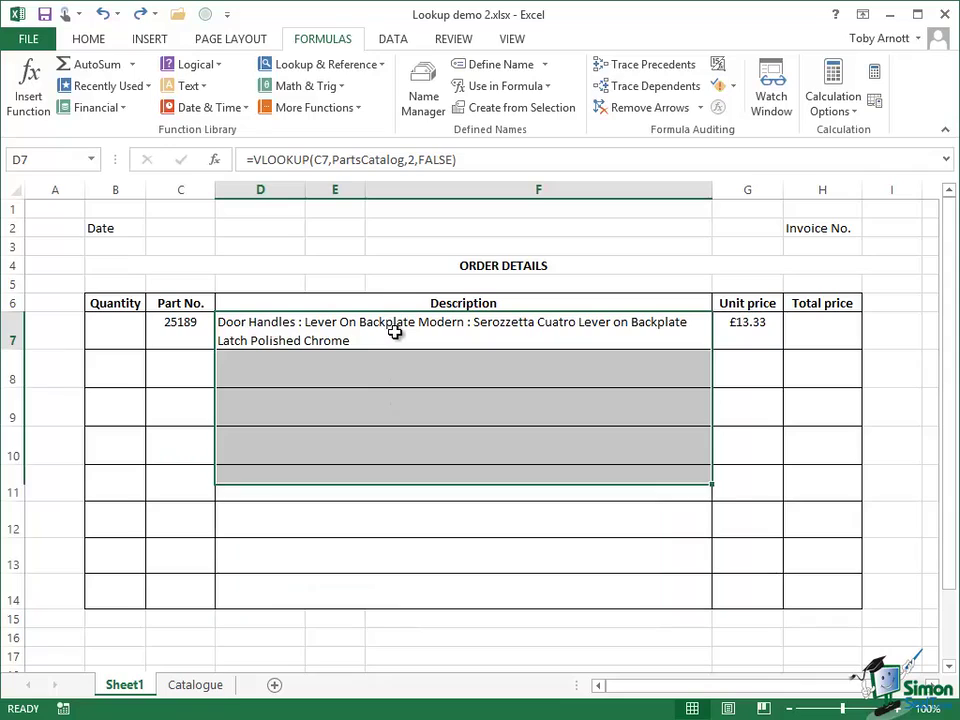
left_click(743, 332)
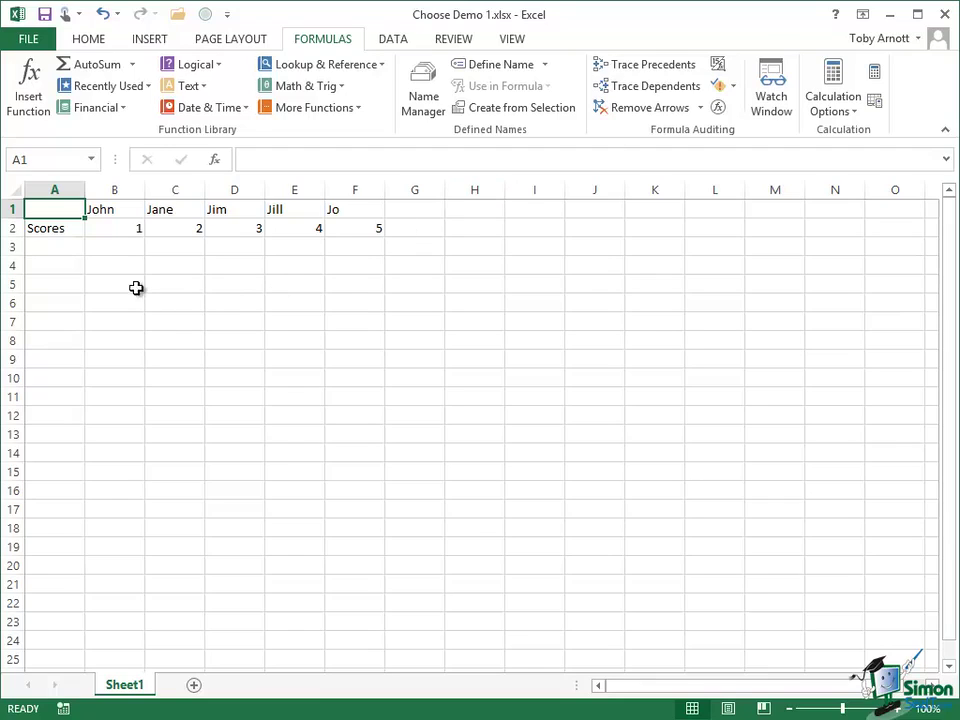
Start a CHOOSE formula in cell B3 of the Choose Demo 1 workbook with B2 as the index number.
left_click(123, 249)
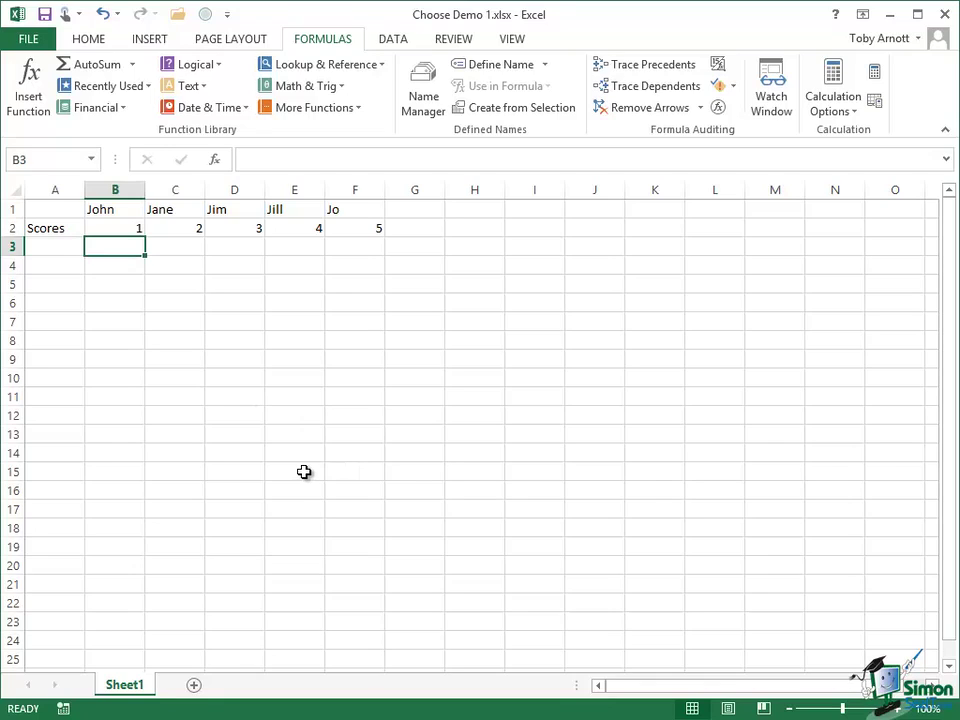
left_click(249, 159)
type("=c")
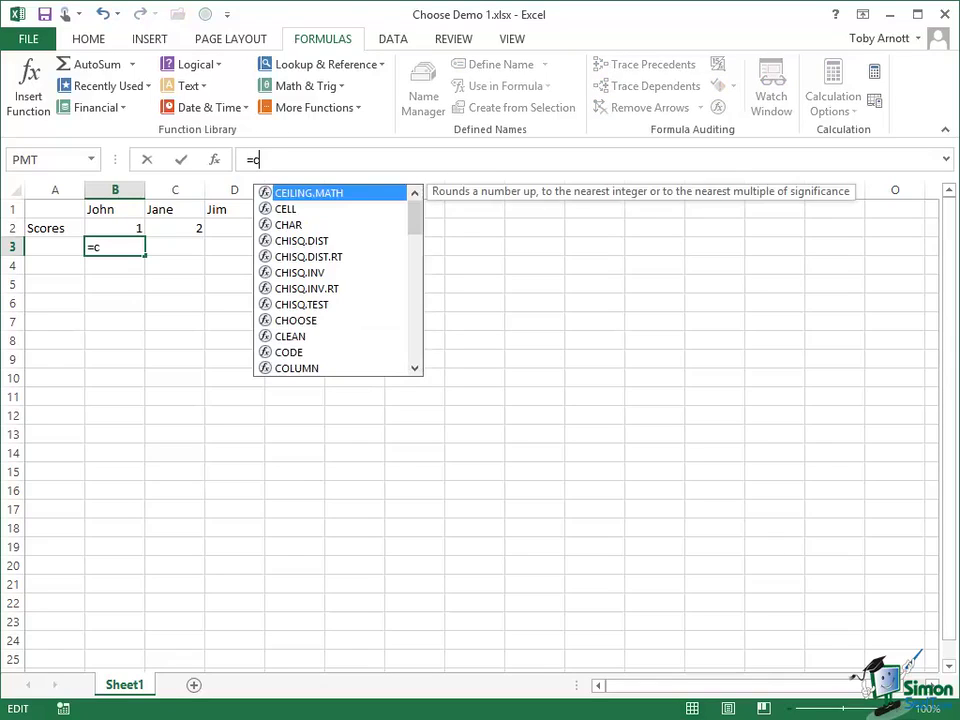
type("h")
double_click(310, 288)
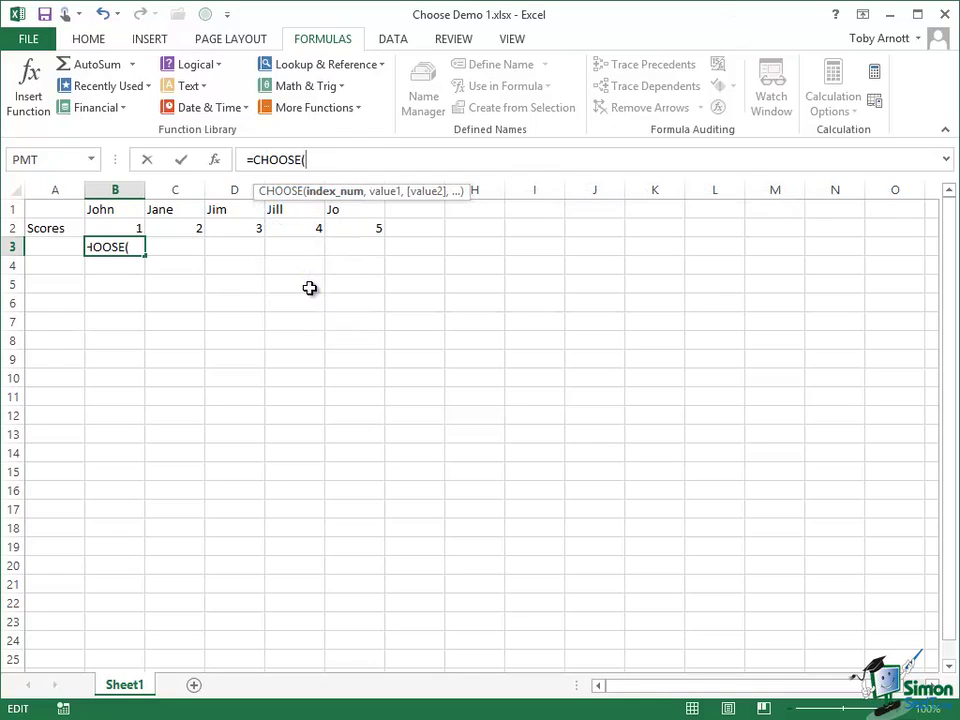
type("B2")
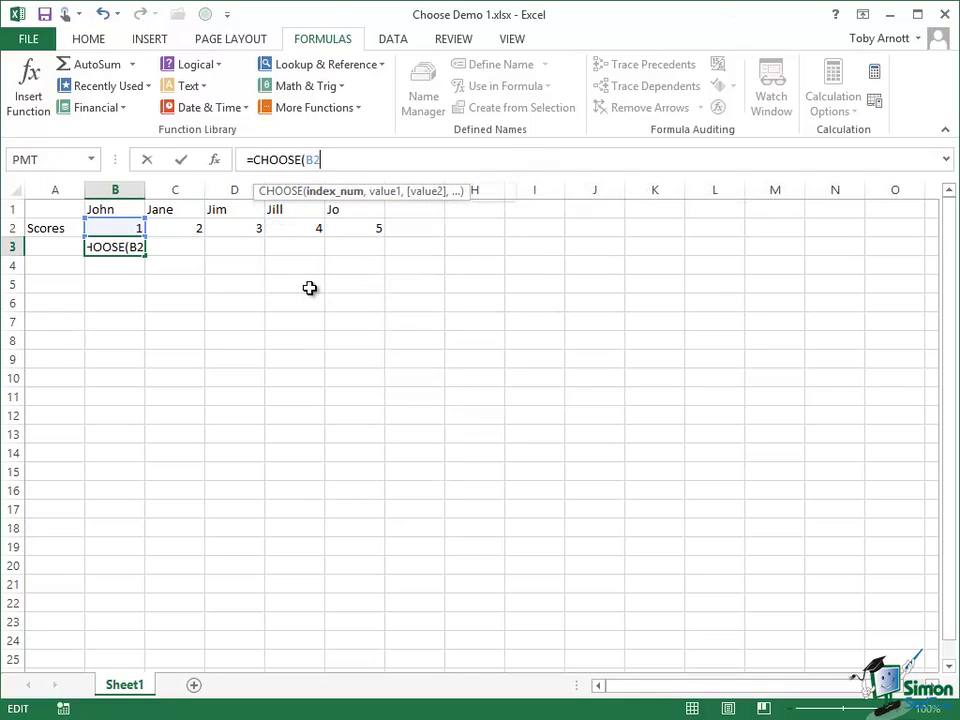
type(",")
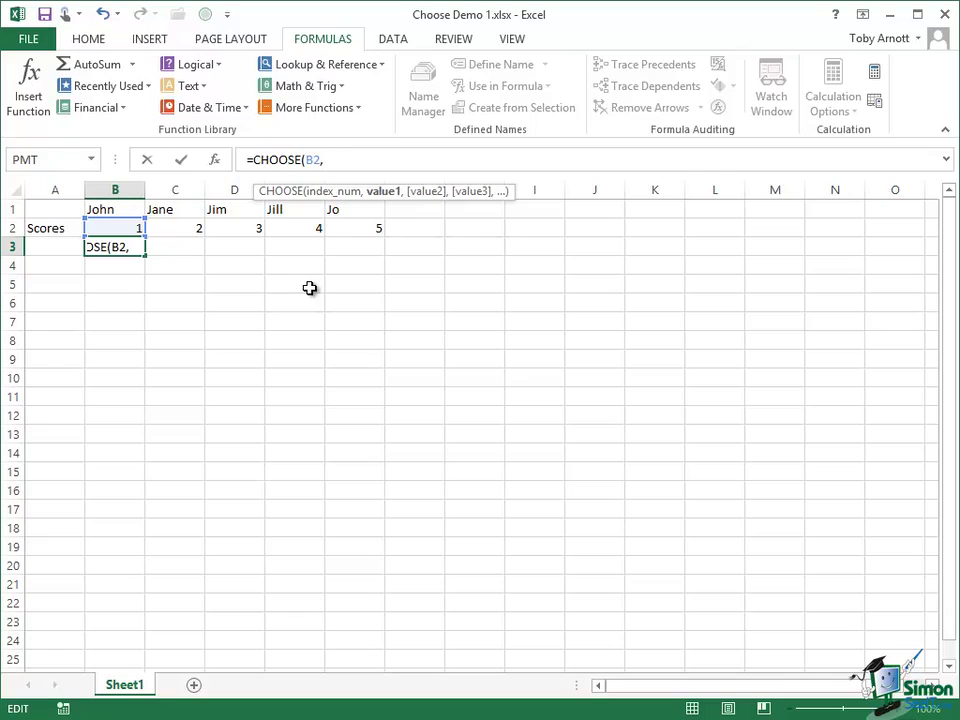
Complete the CHOOSE formula in B3 with the values "Strongly disagree", "Disagree", "Undecided", "Agree" and "Strongly agree".
type("\"Strongl")
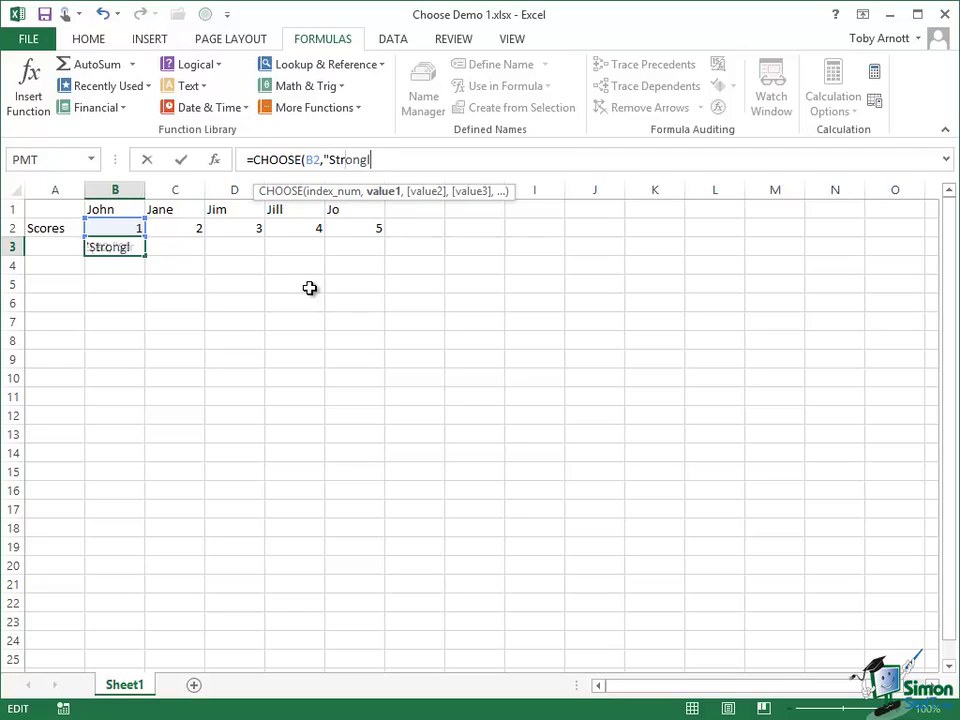
type("y disagre")
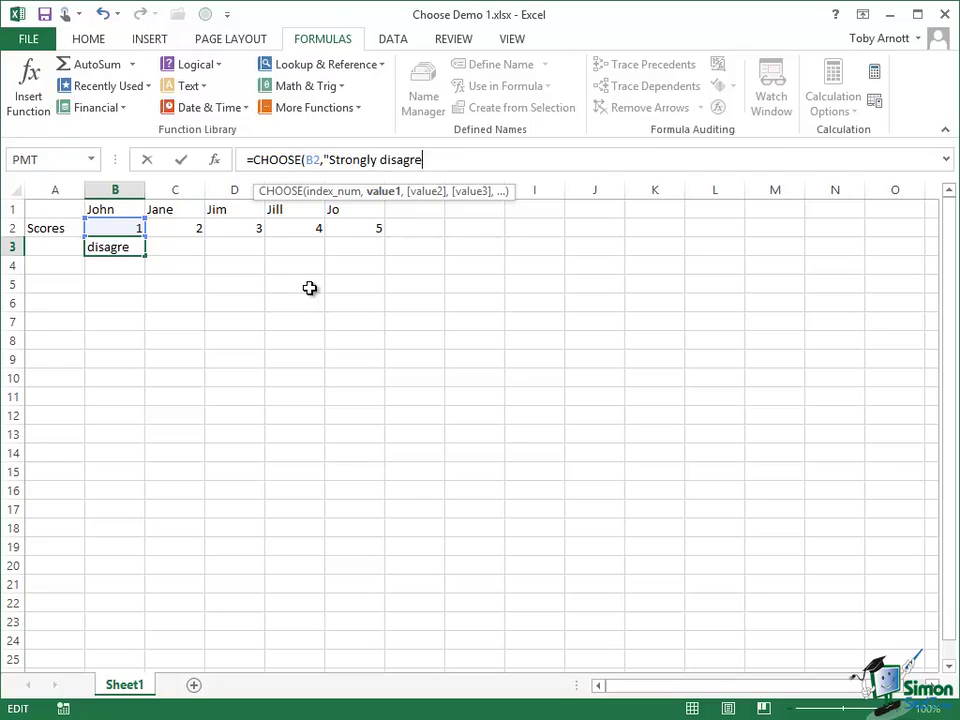
type("e\",")
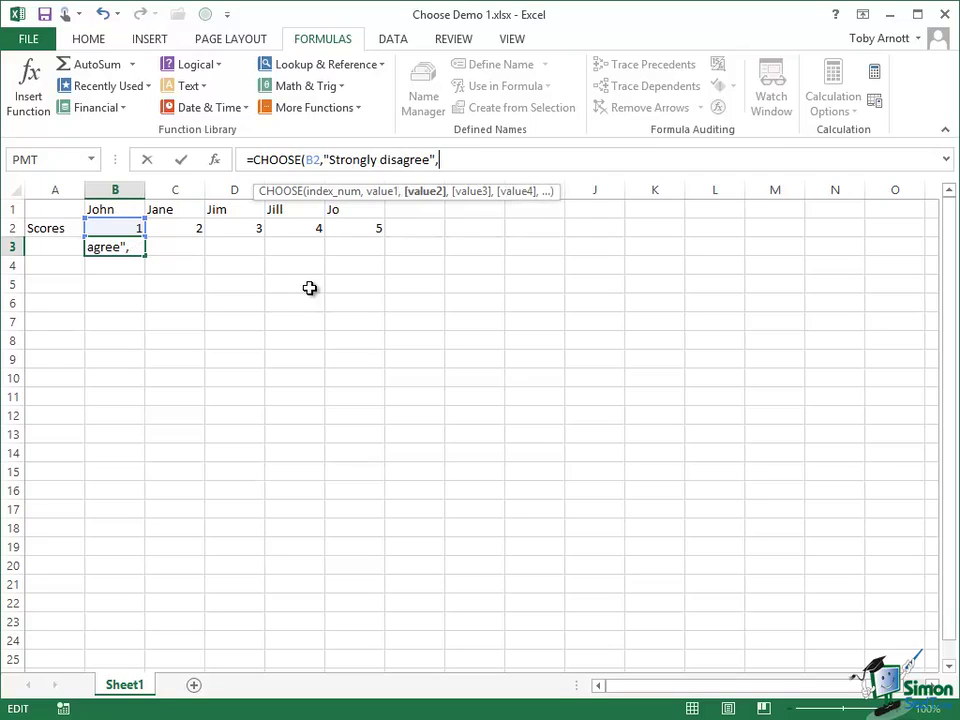
type("\"Disagree\",")
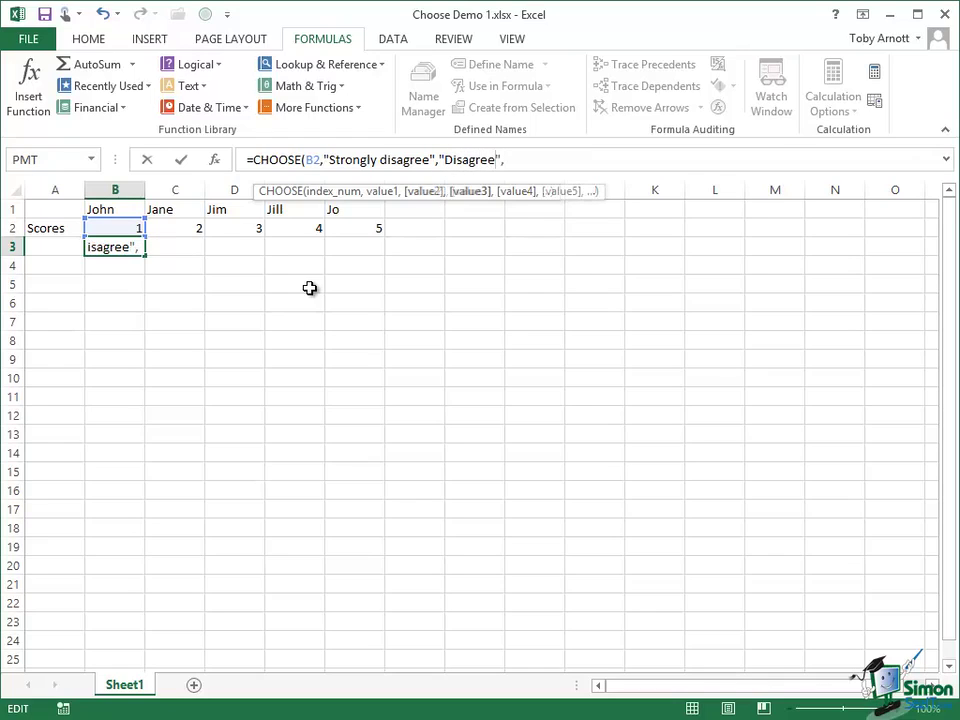
type("\"Undecided\"")
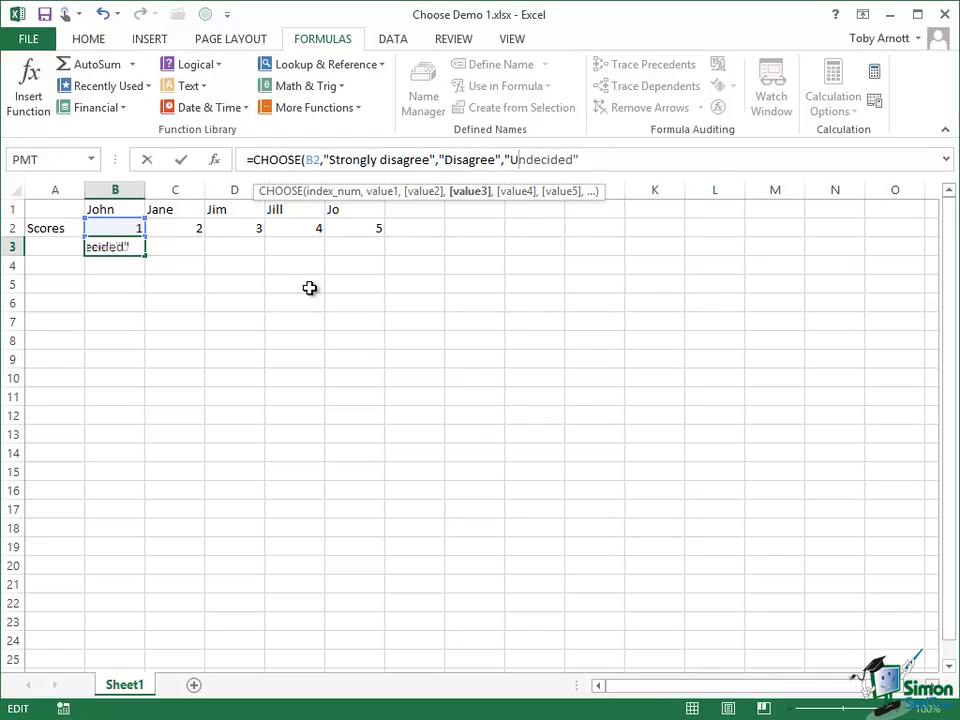
type(",\"Agree\",\"Strongly agree\"")
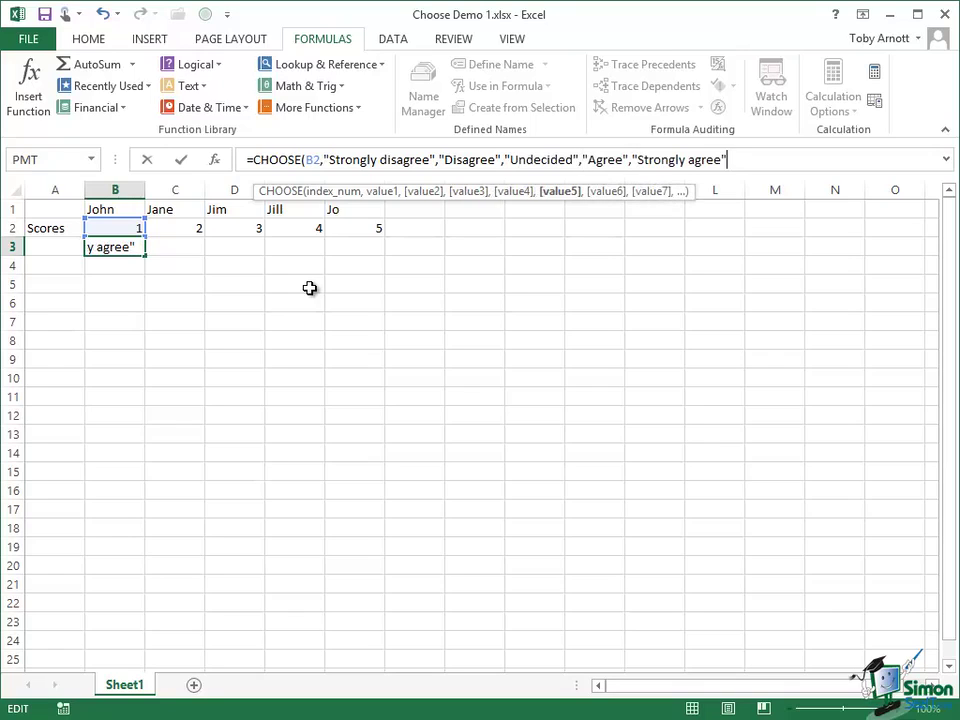
type(")")
left_click(181, 161)
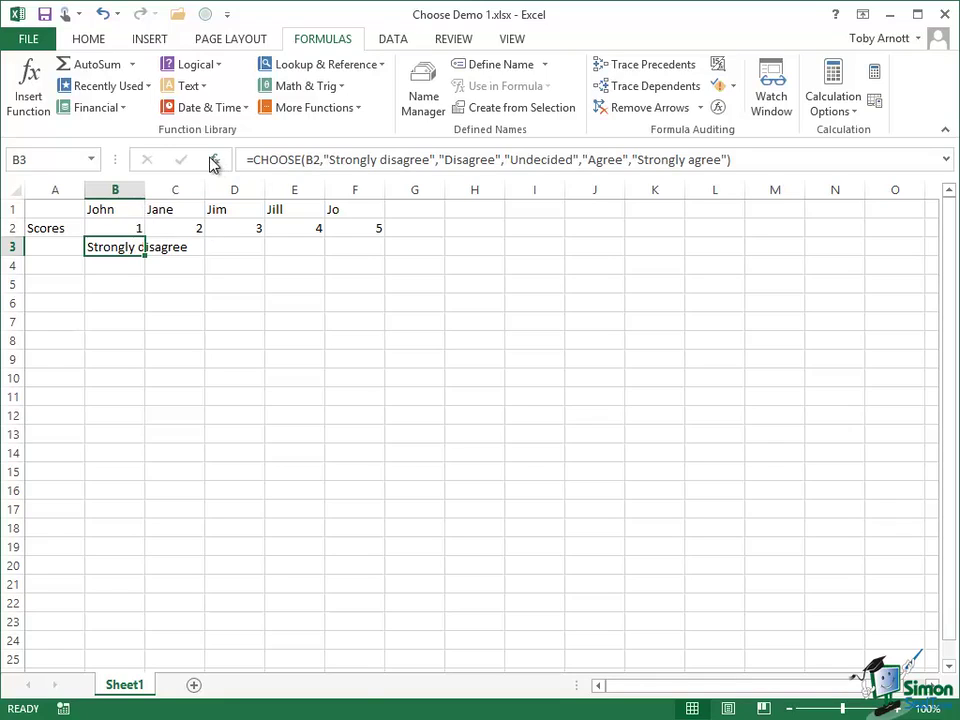
Fill the CHOOSE formula from B3 across to F3 and widen columns B to F to fit the response texts.
left_click_drag(119, 248, 364, 248)
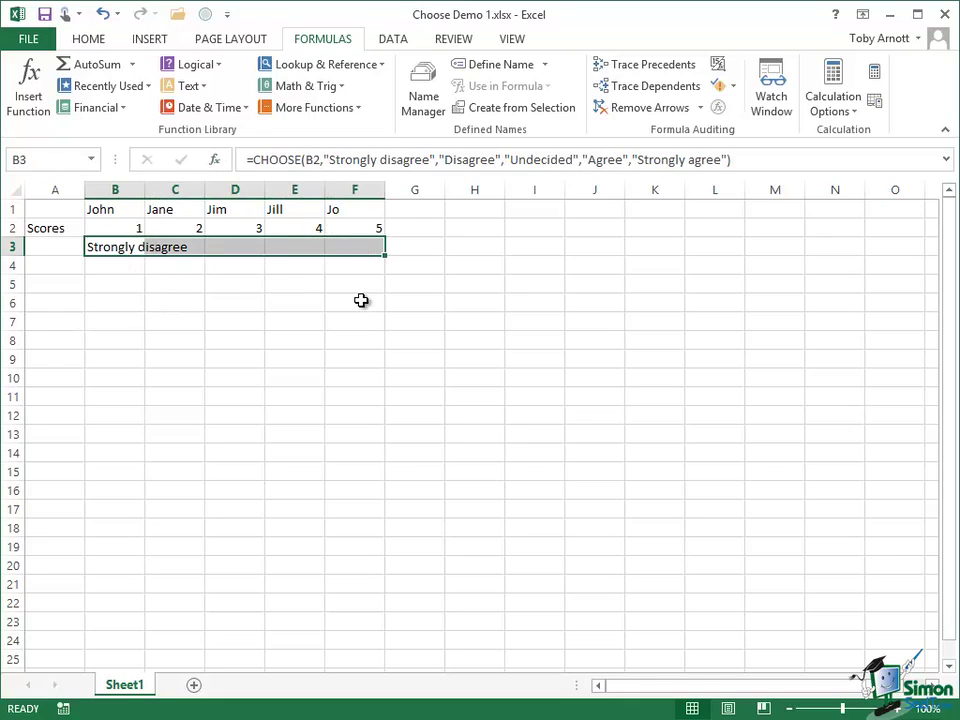
key("ctrl+r")
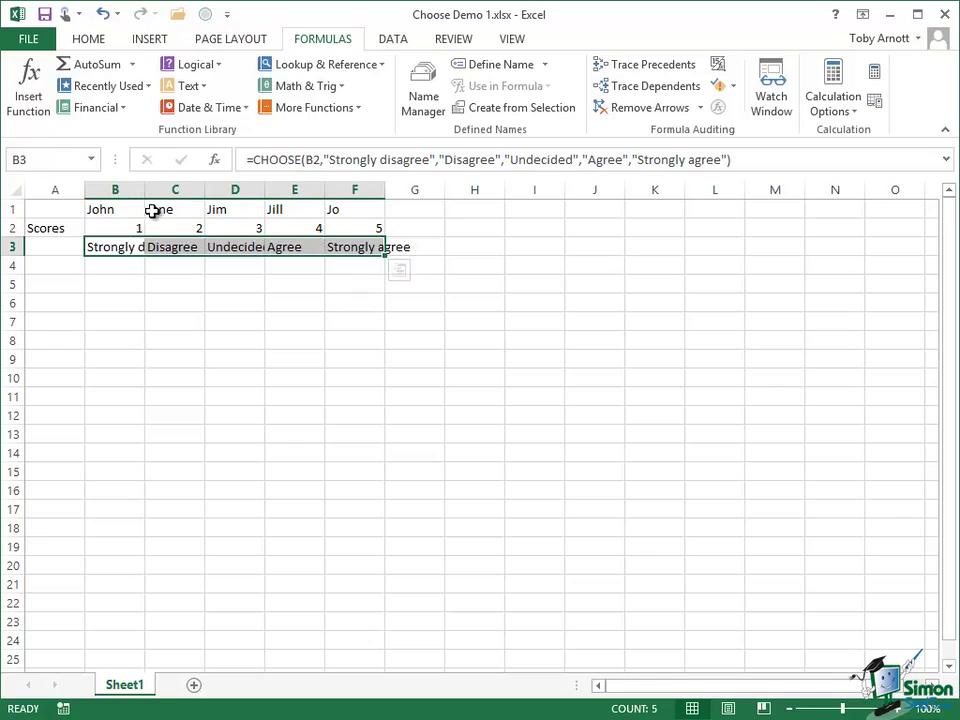
left_click_drag(146, 190, 243, 193)
left_click_drag(302, 191, 391, 191)
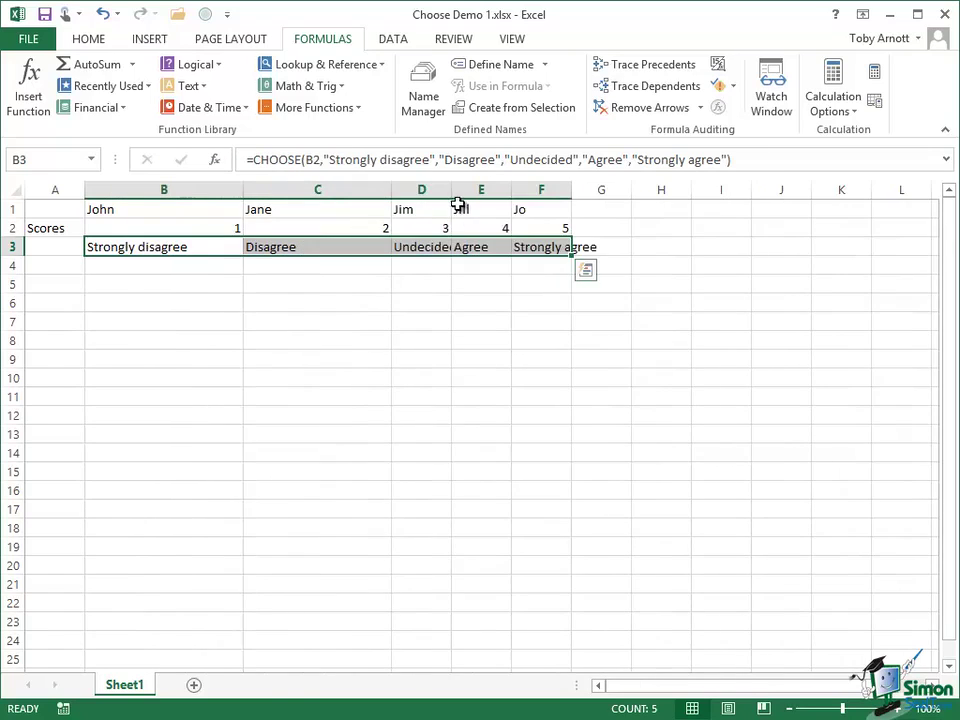
left_click_drag(450, 193, 510, 193)
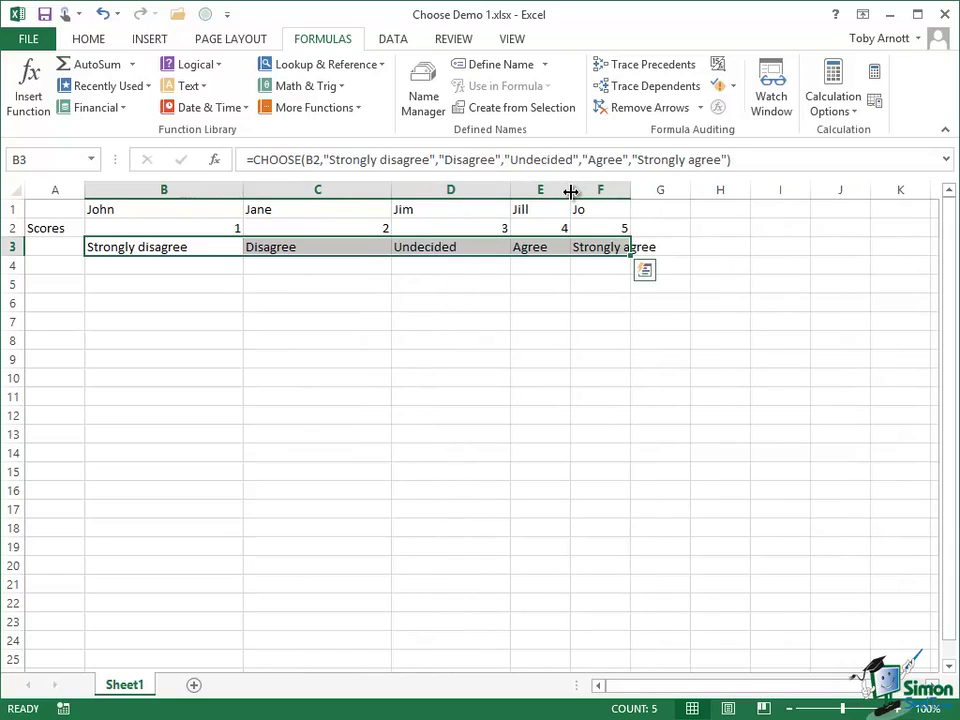
left_click_drag(570, 191, 619, 191)
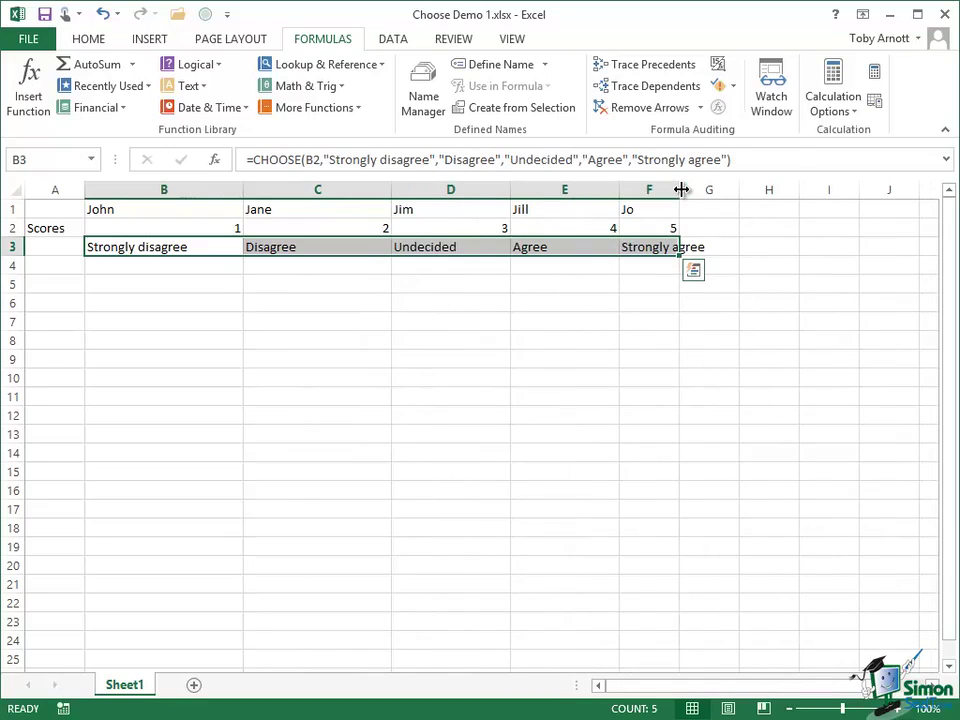
left_click_drag(681, 189, 783, 191)
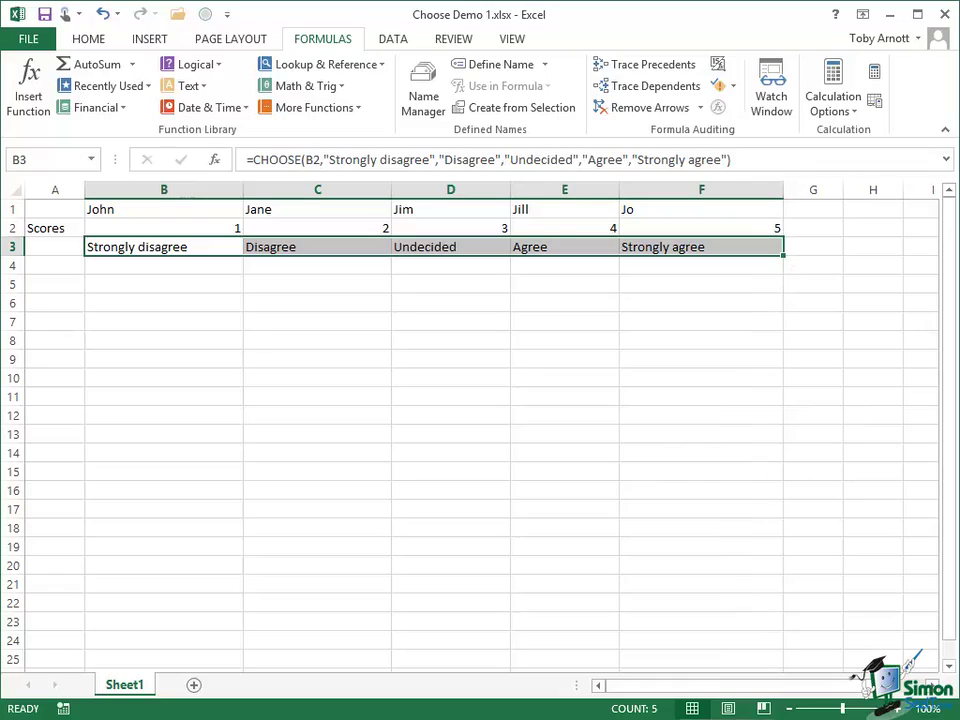